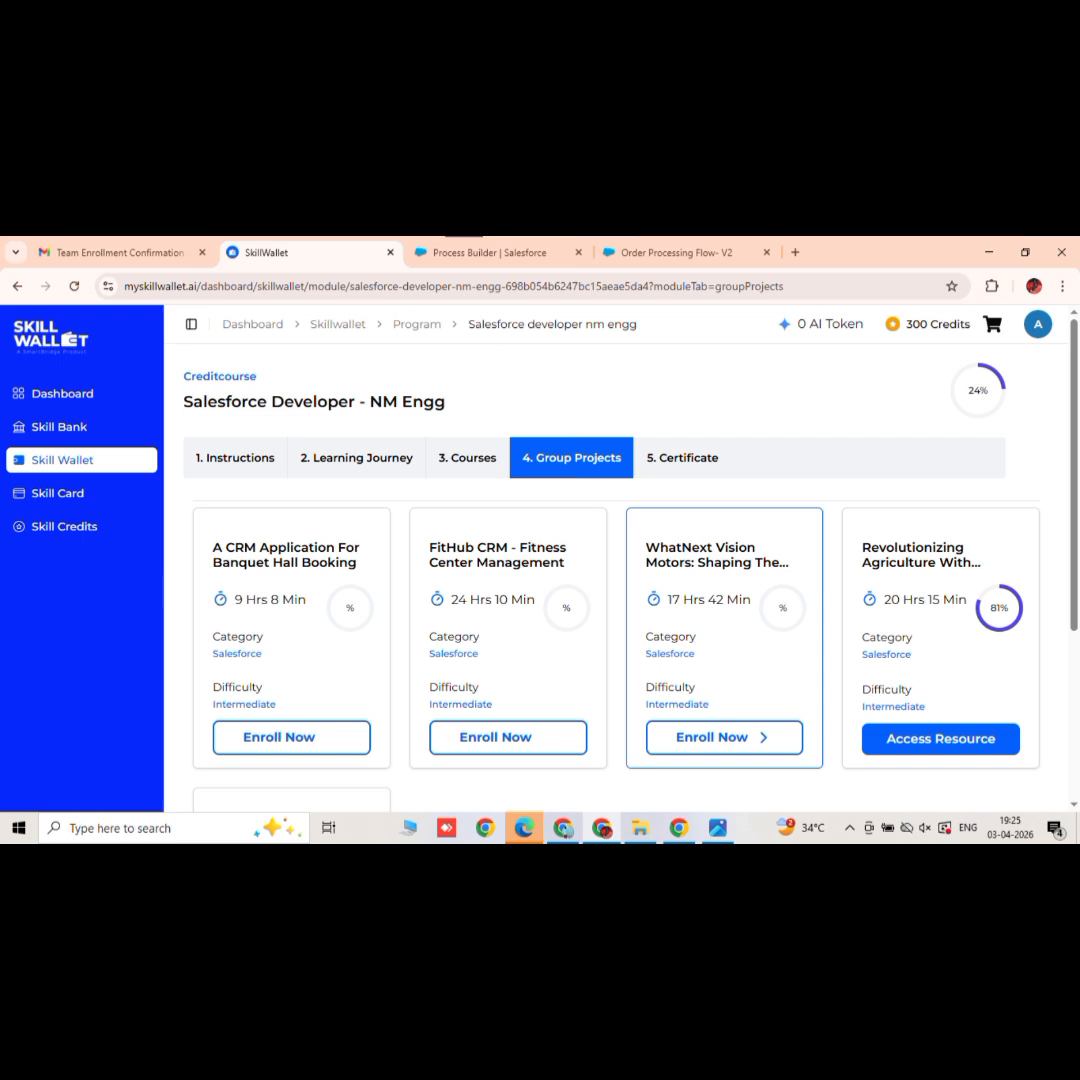
# - Open the resources of the Revolutionizing Agriculture group project
pyautogui.click(940, 739)
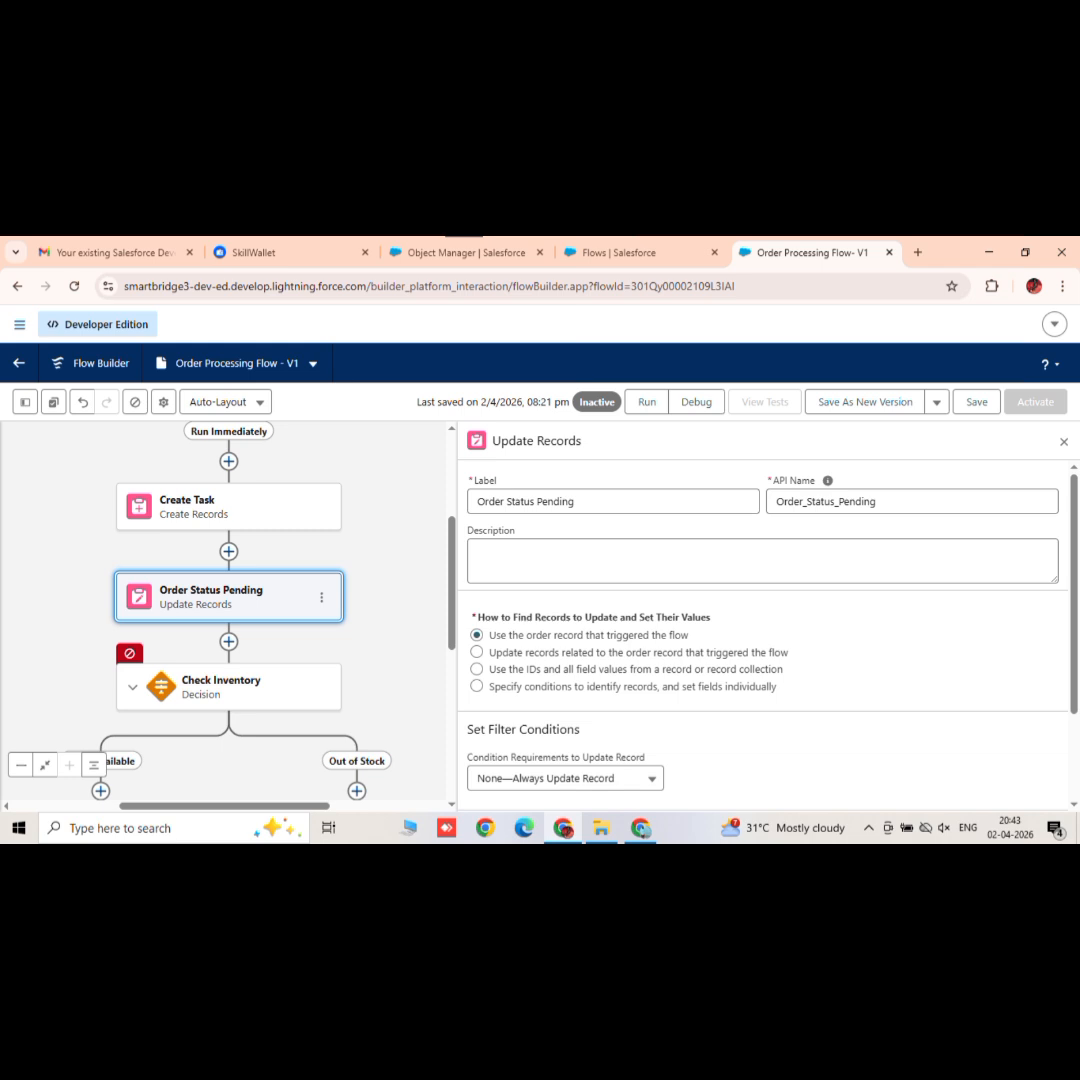
# - Examine the Order Processing Flow's Order Status Pending update, the Check Inventory decision's Out of Stock outcome and the Get Inventory element
pyautogui.scroll(-2, 765, 630)
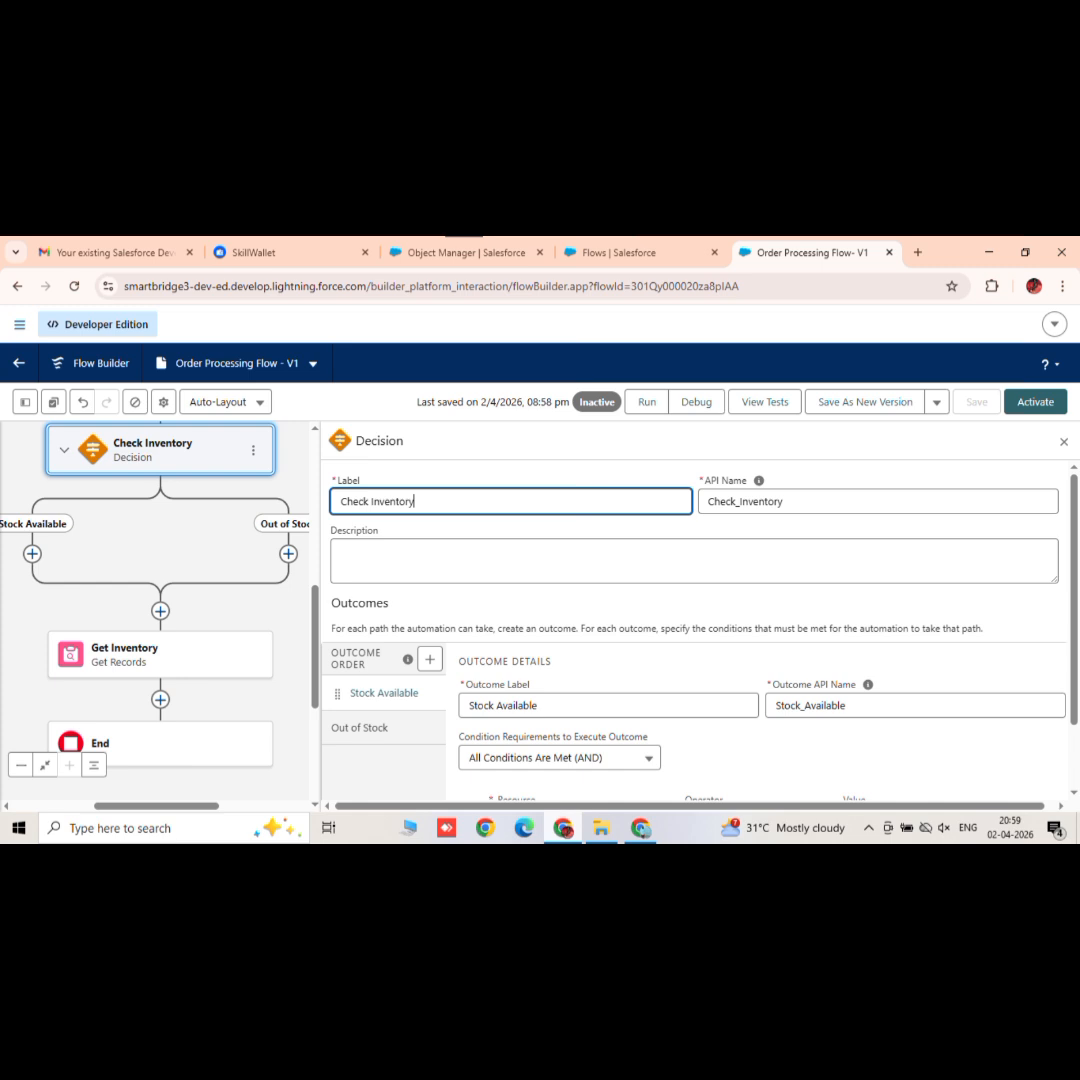
pyautogui.click(360, 728)
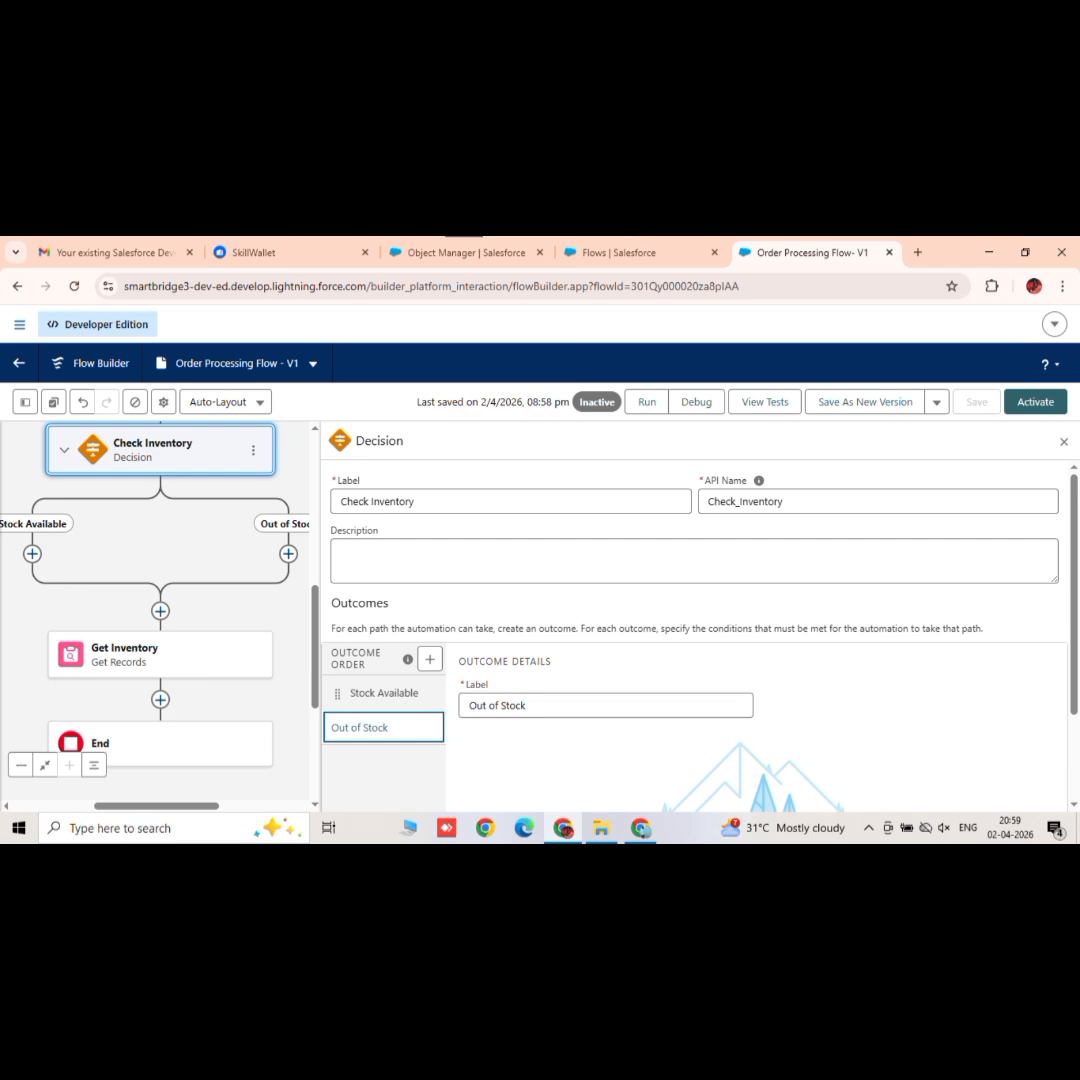
pyautogui.click(160, 655)
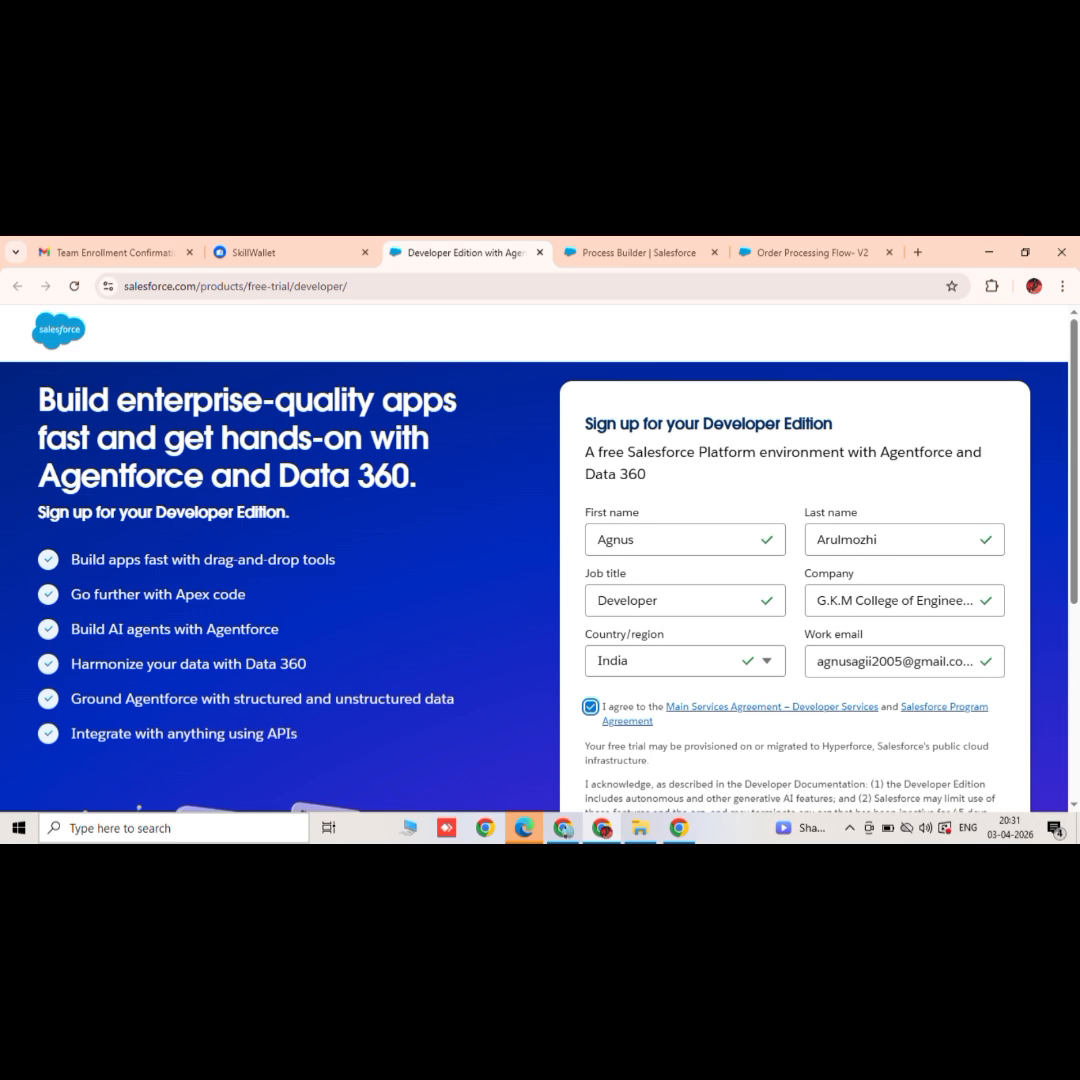
# - Review the completed Developer Edition sign-up form down to its agreement terms
pyautogui.scroll(-5, 540, 560)
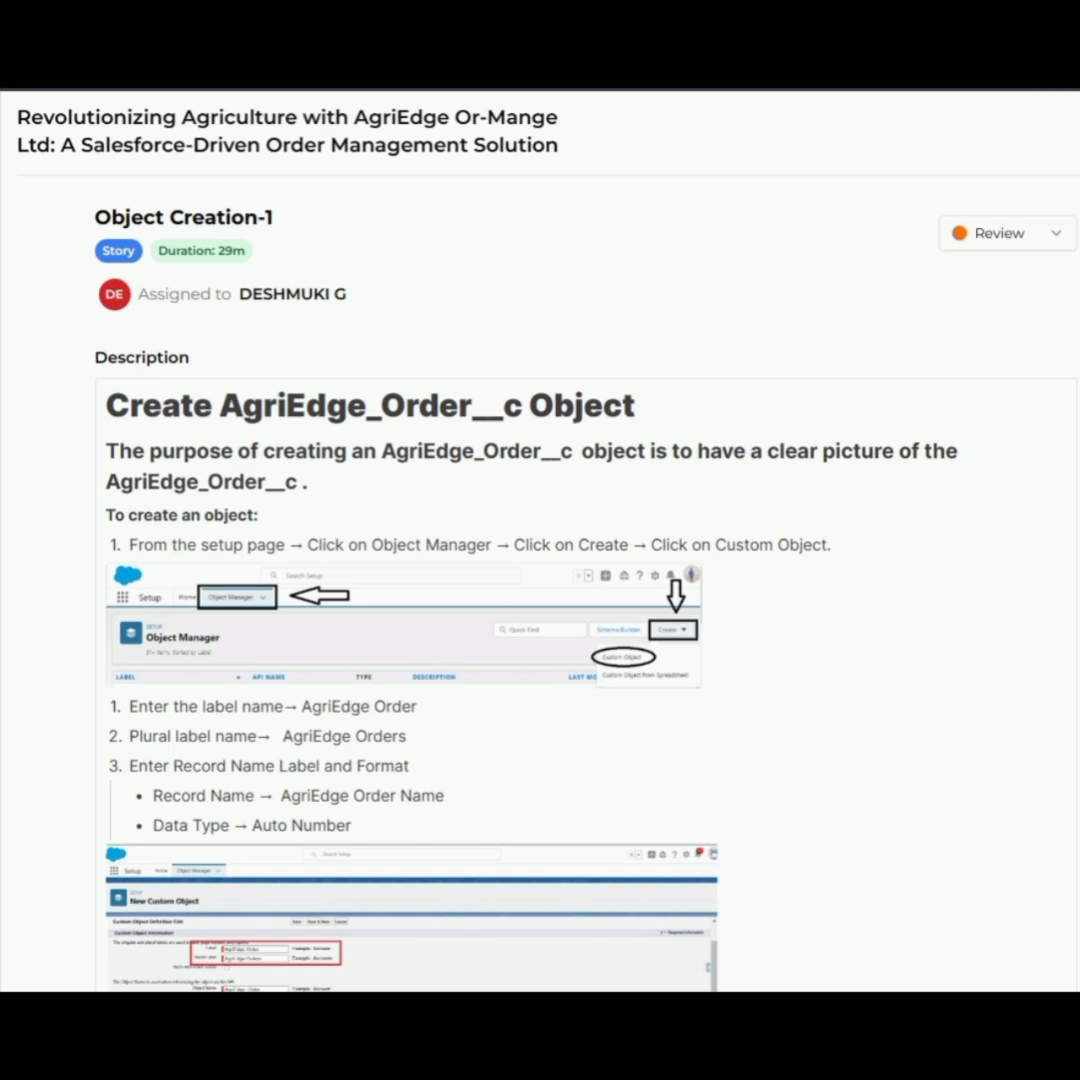
# - Read the AgriEdge_Order__c object creation instructions and check the record name, auto-number format and optional features in the custom object form
pyautogui.scroll(-5, 540, 540)
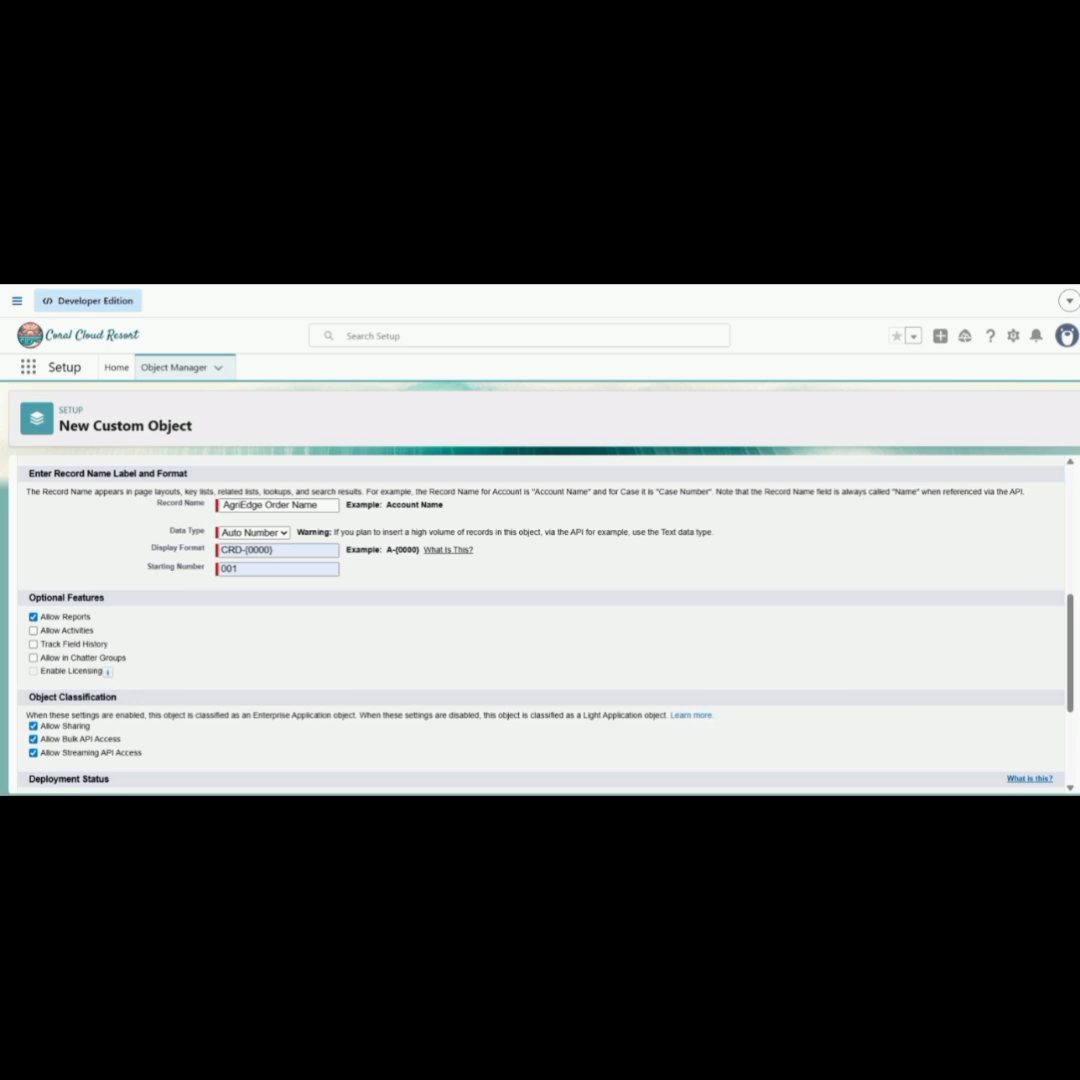
pyautogui.scroll(-3, 540, 640)
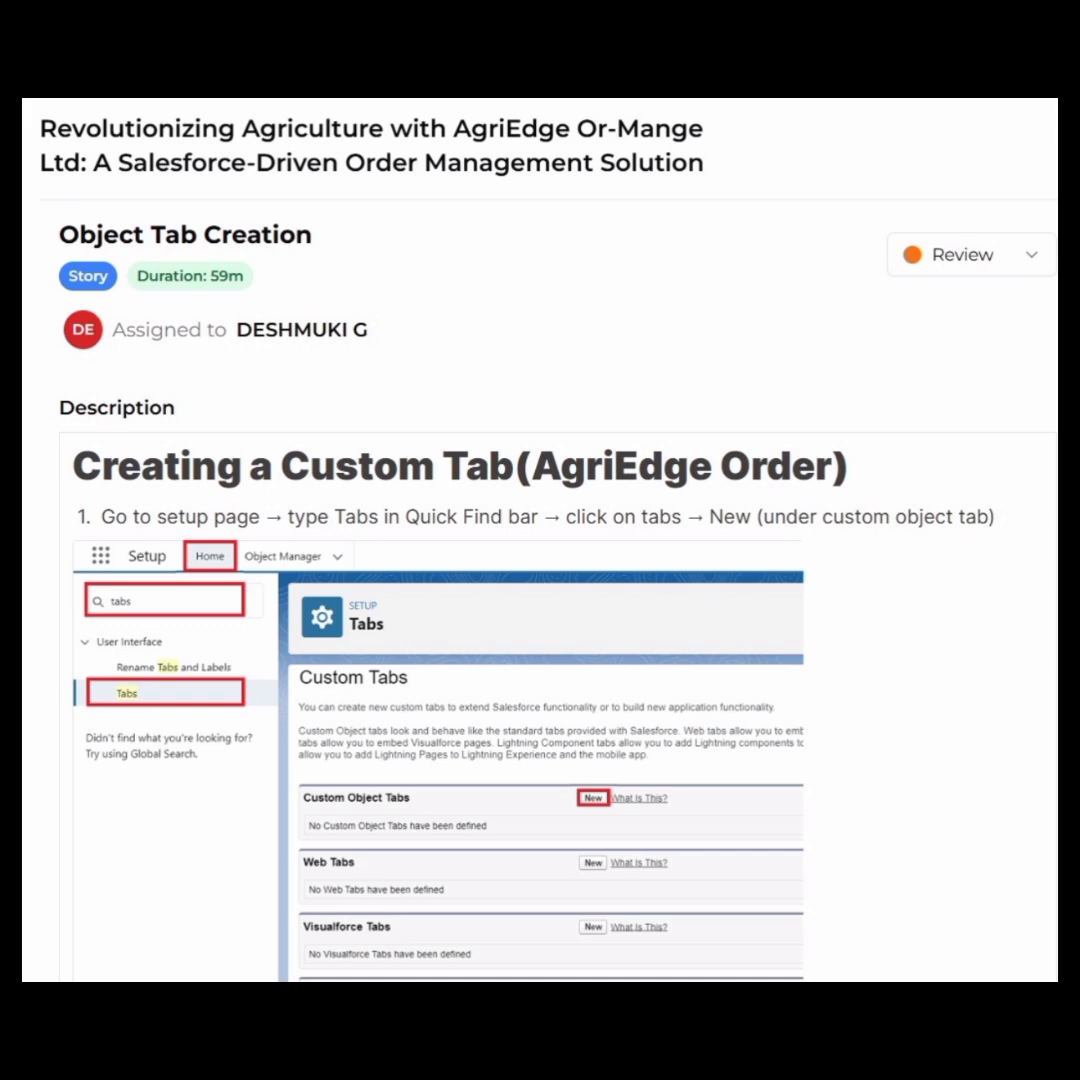
# - Create custom object tabs for the AgriEdge objects, including AgriEdge Orders, AgriEdge OrderItems and AgriEdge Inventorys, following the project's tab creation story
pyautogui.scroll(-5, 540, 700)
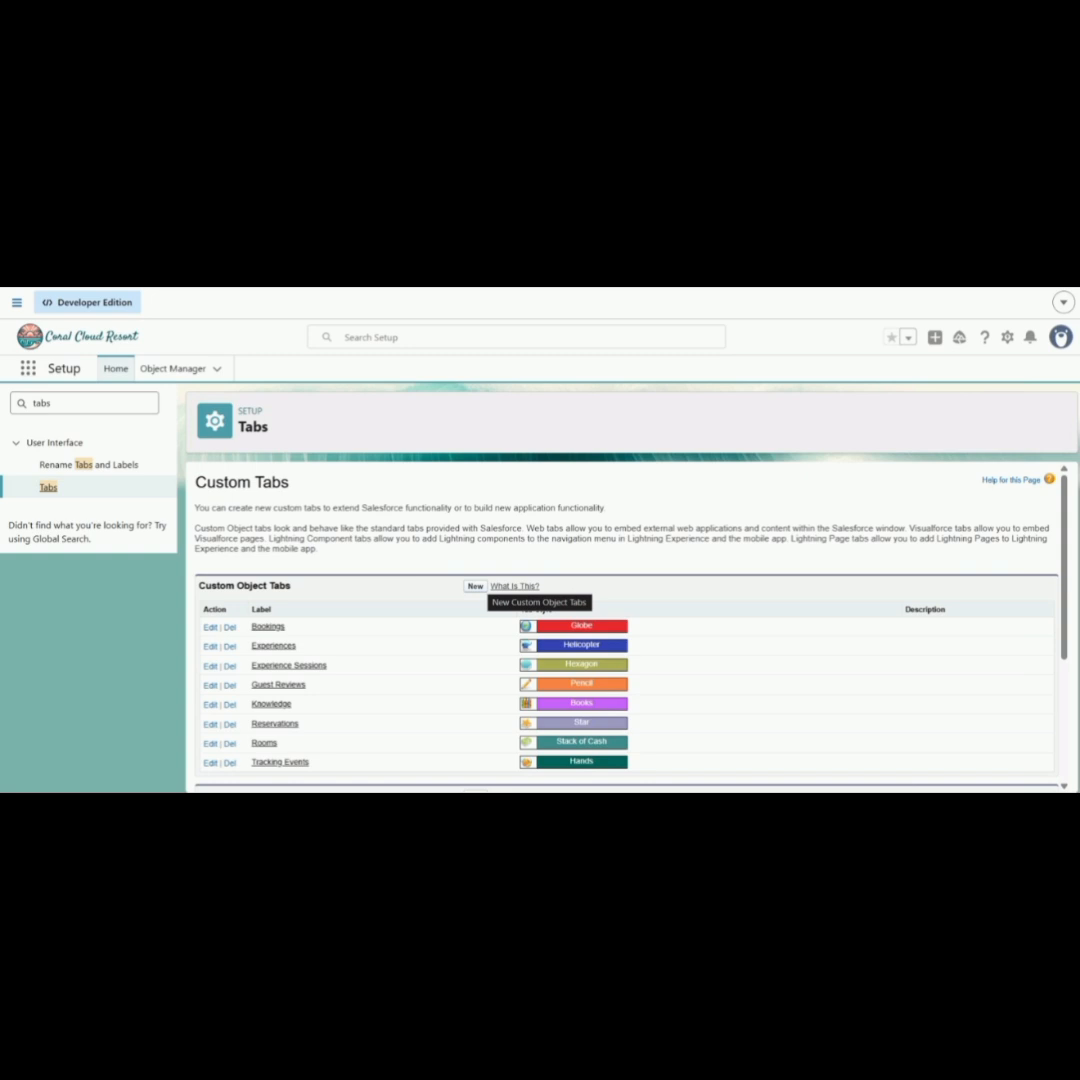
pyautogui.click(475, 586)
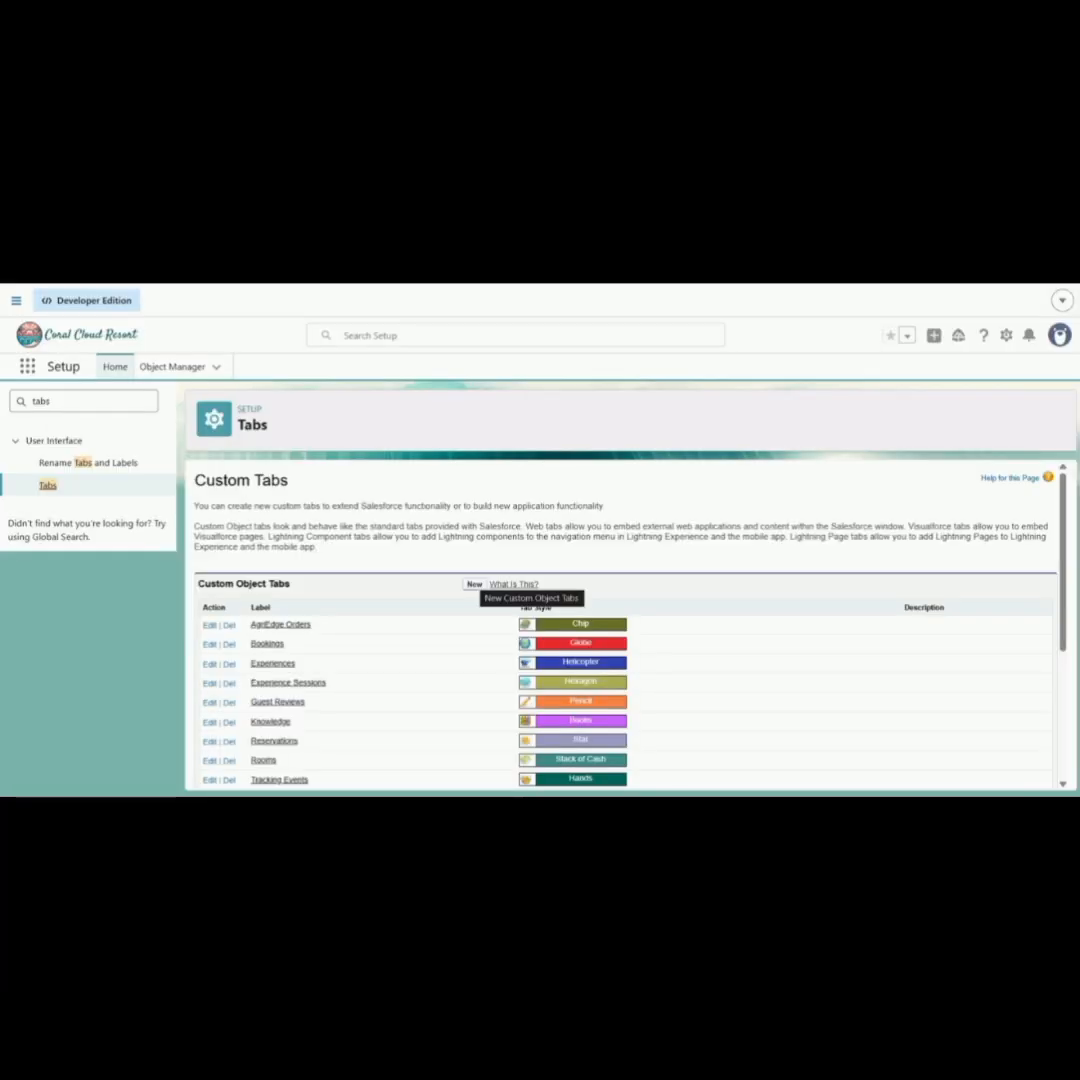
pyautogui.click(474, 584)
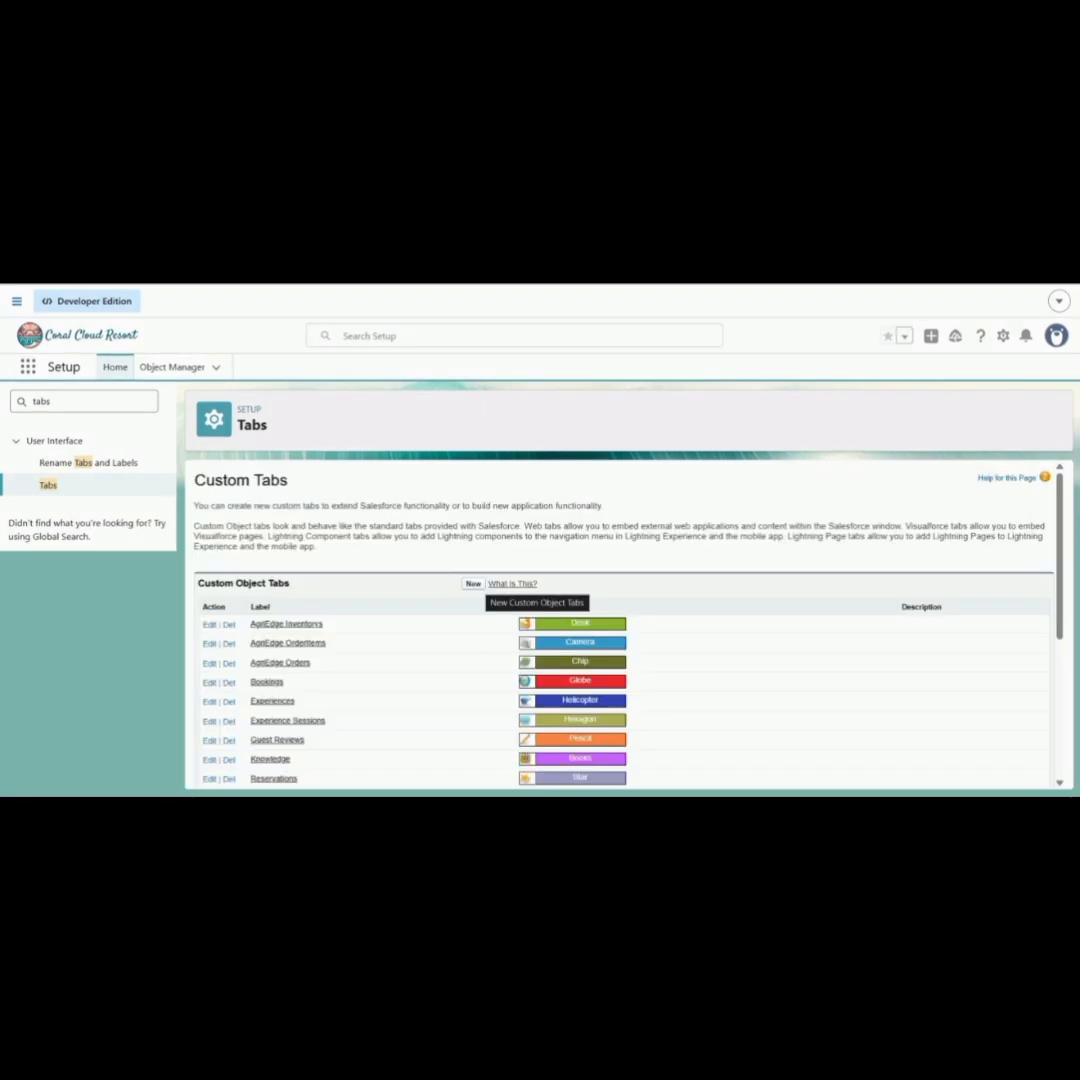
pyautogui.click(473, 583)
pyautogui.click(473, 583)
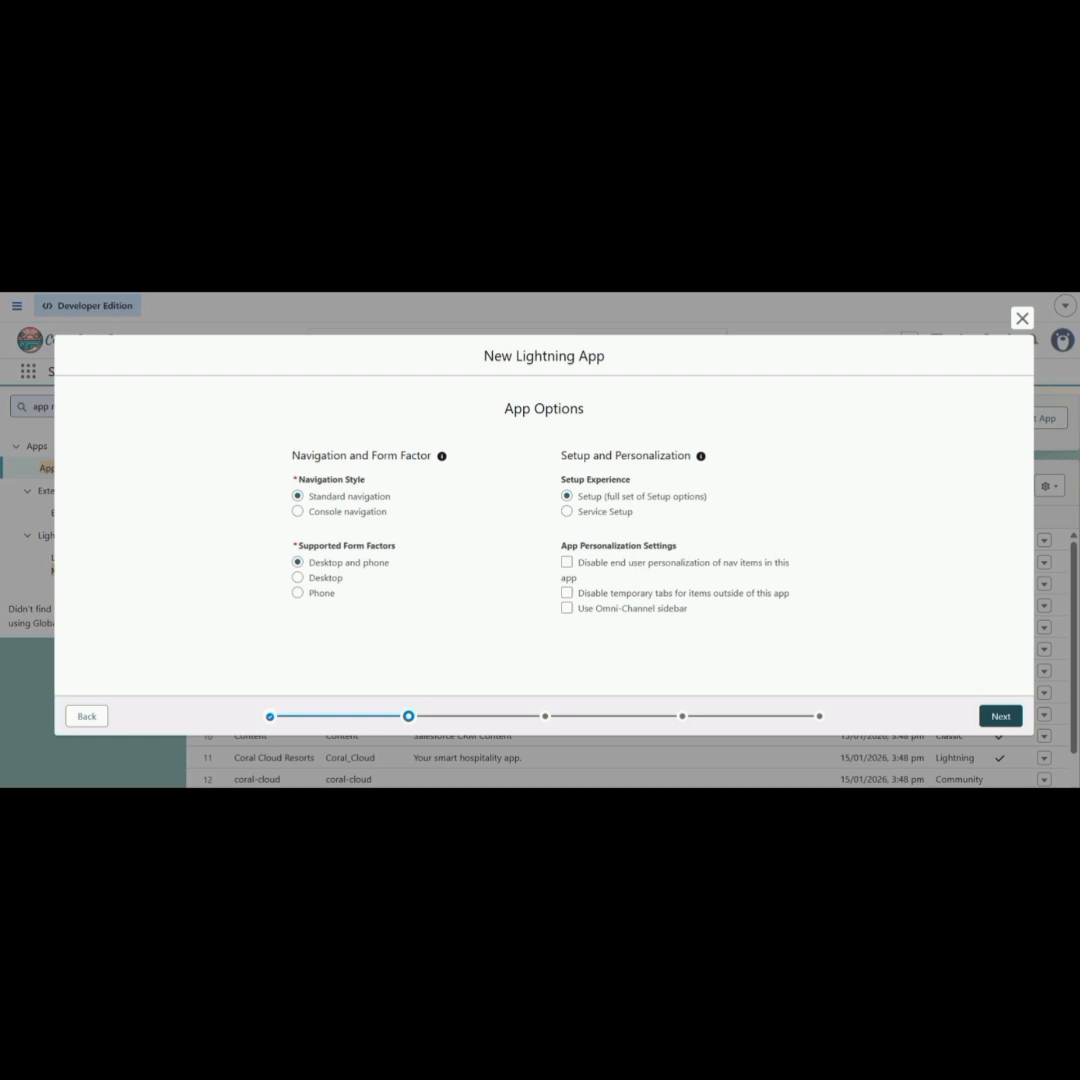
# - Accept the new Lightning app's standard navigation and desktop and phone options, and add Dashboards to its navigation items
pyautogui.click(1000, 716)
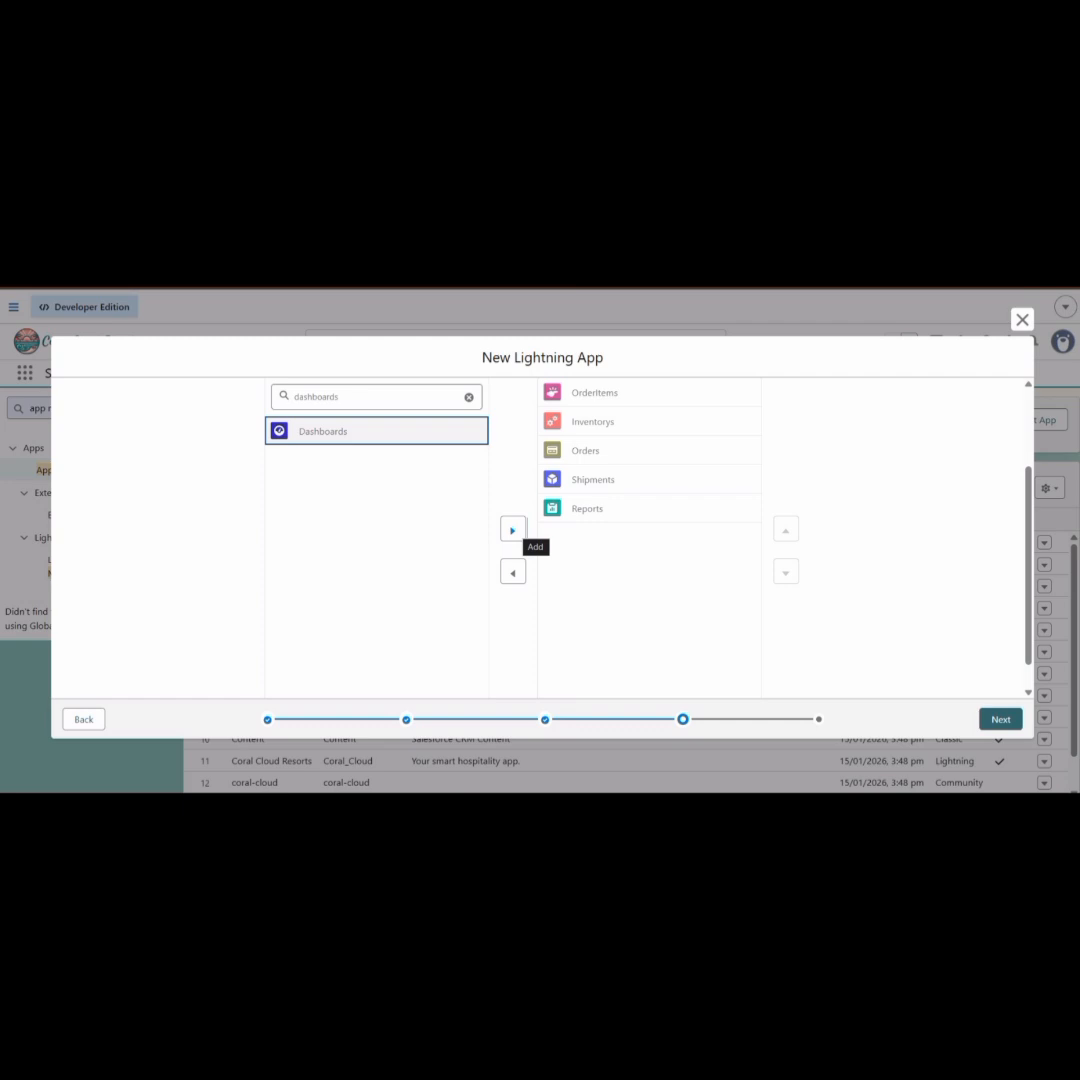
pyautogui.click(512, 530)
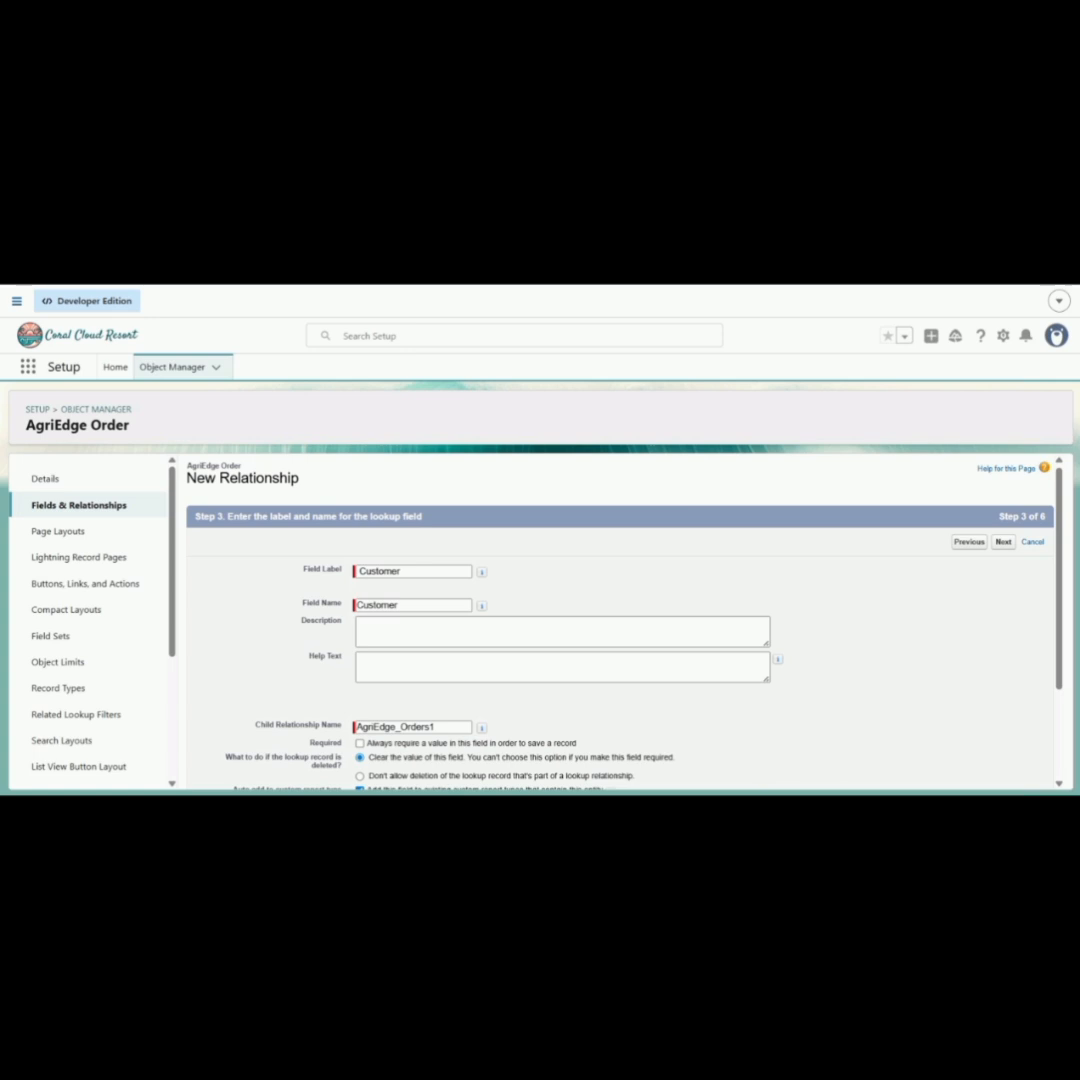
# - Define the Customer lookup and Order Status picklist fields on AgriEdge Order, accepting the default field-level security
pyautogui.click(1003, 541)
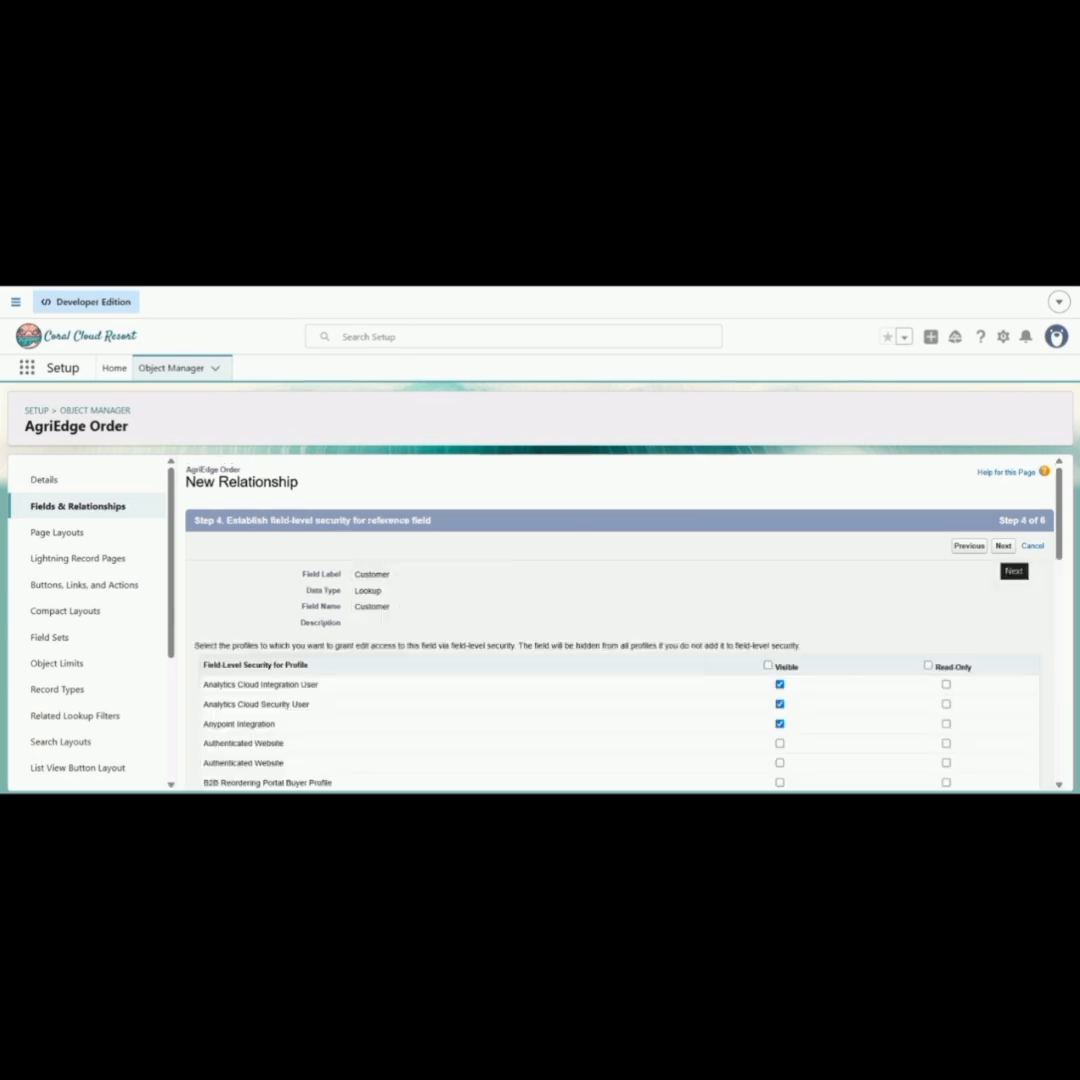
pyautogui.click(1003, 545)
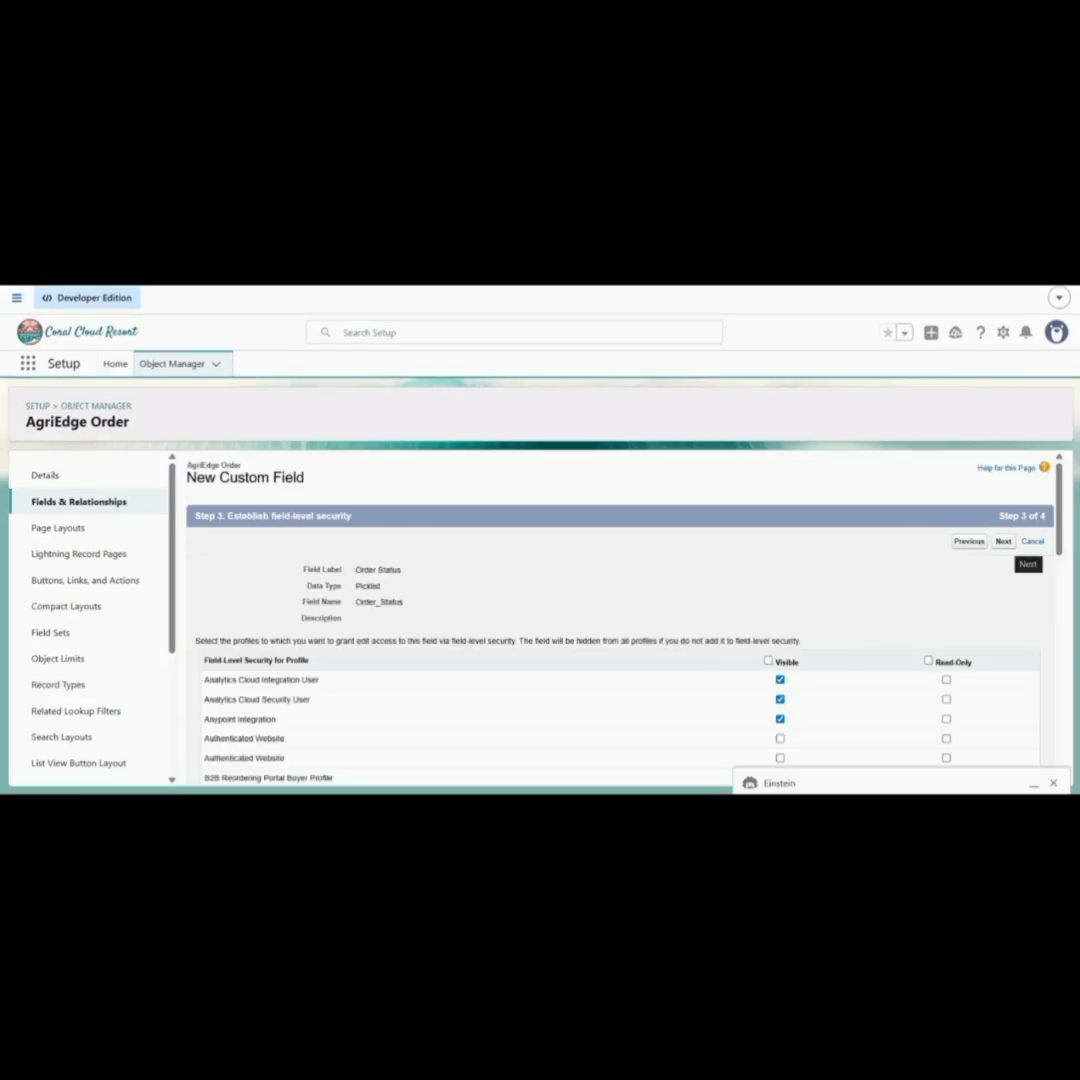
pyautogui.click(1003, 541)
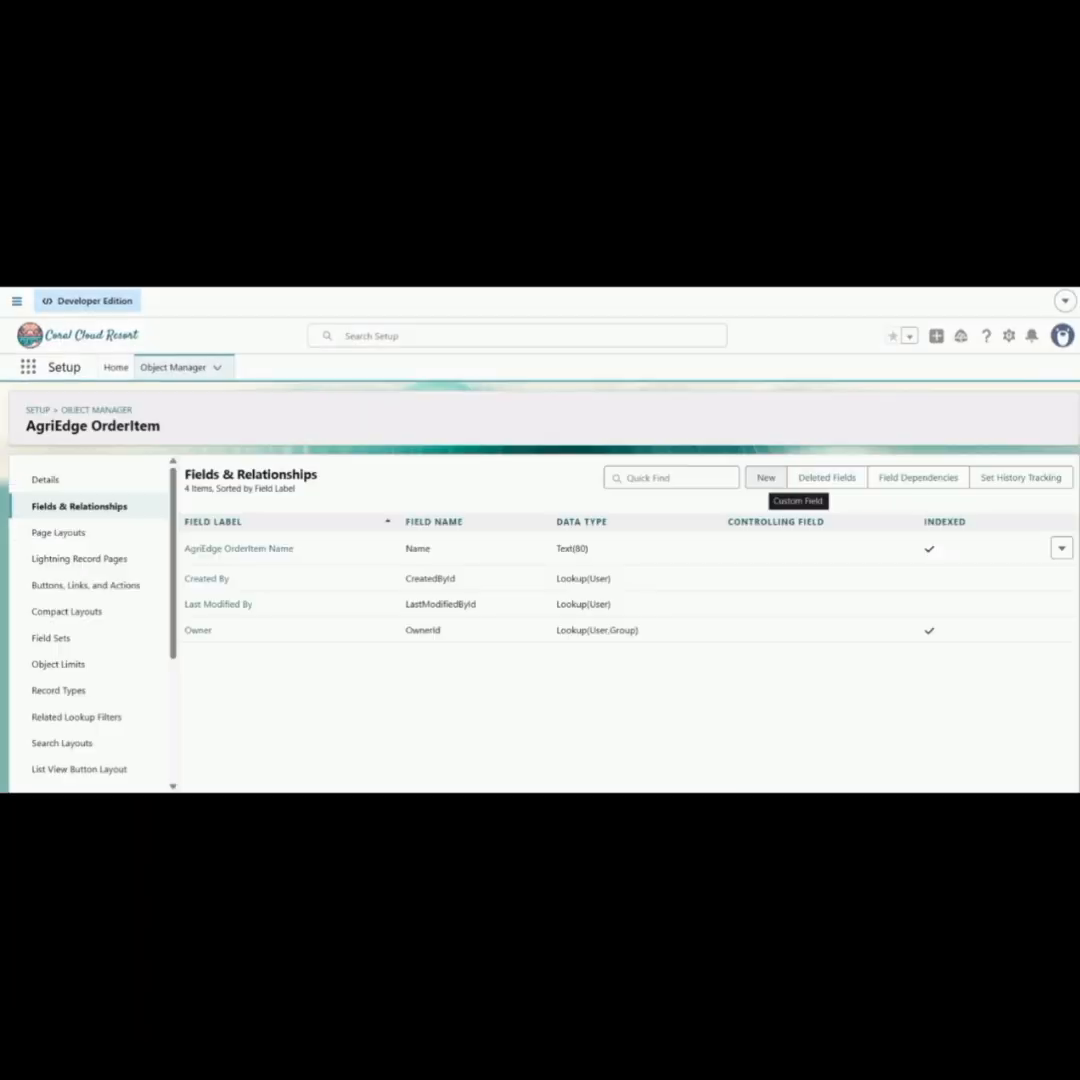
# - Start a new custom field on AgriEdge OrderItem and open the AgriEdge Order object's setup
pyautogui.click(766, 478)
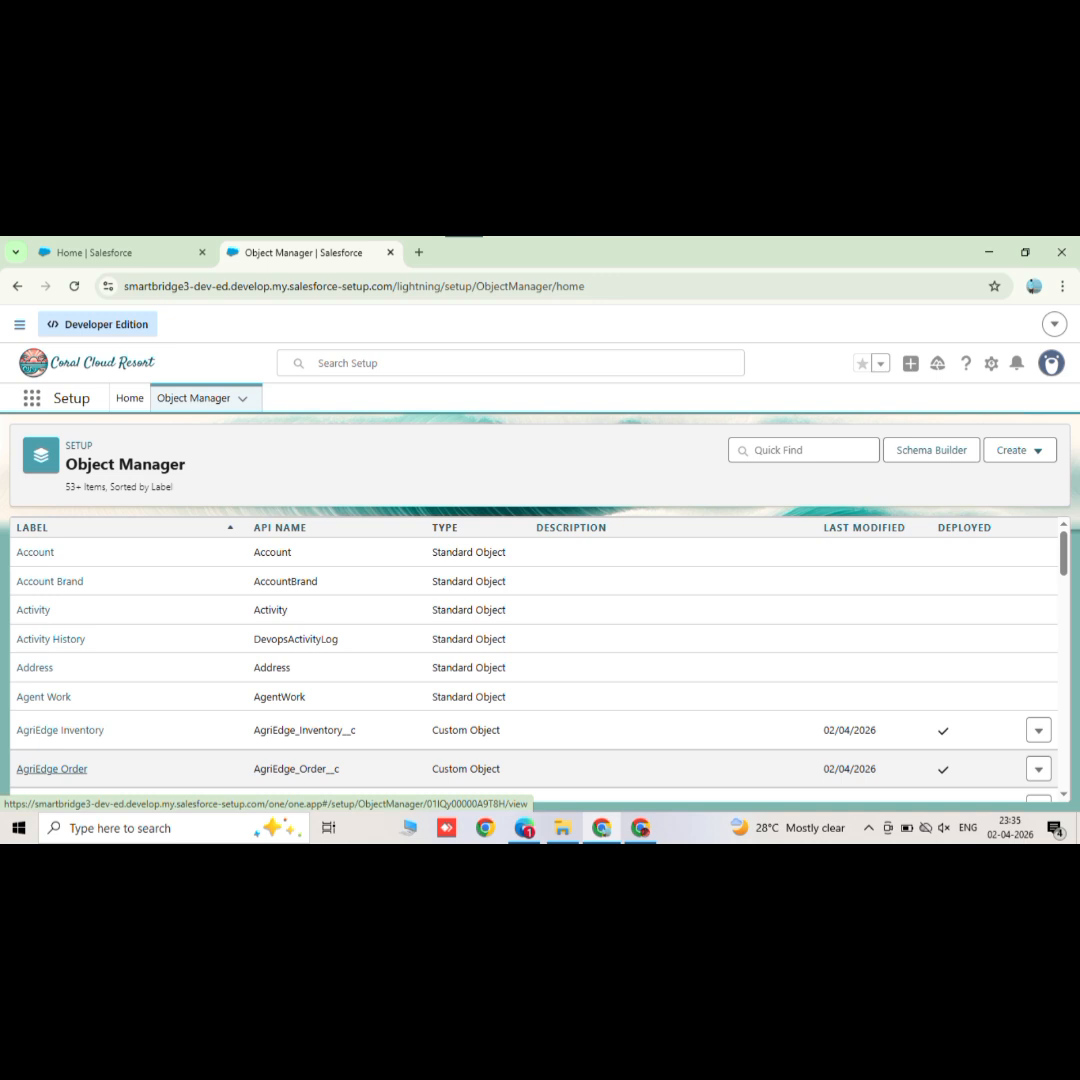
pyautogui.click(51, 769)
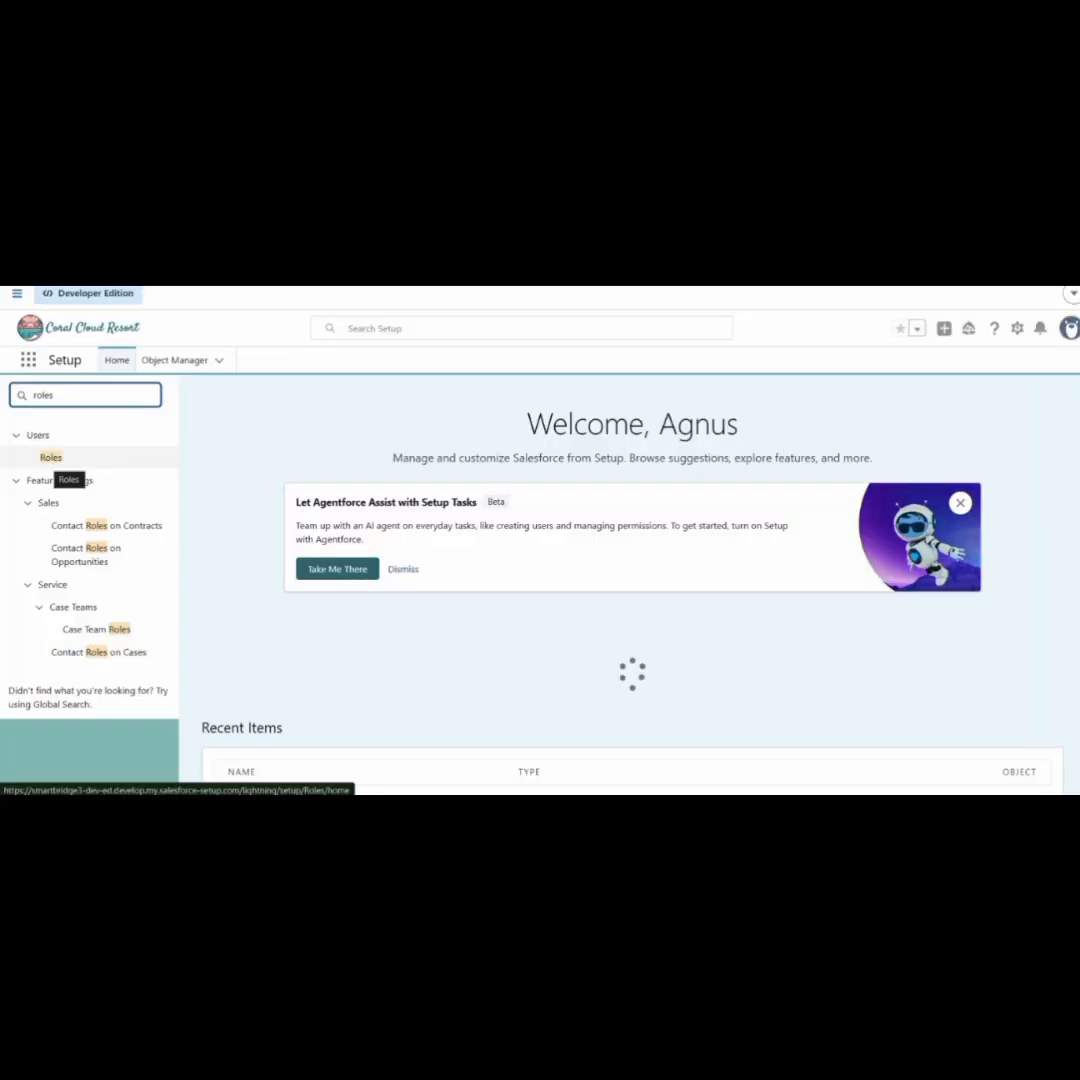
# - Create and save a WareHouse Manager role that reports to the CEO
pyautogui.click(50, 457)
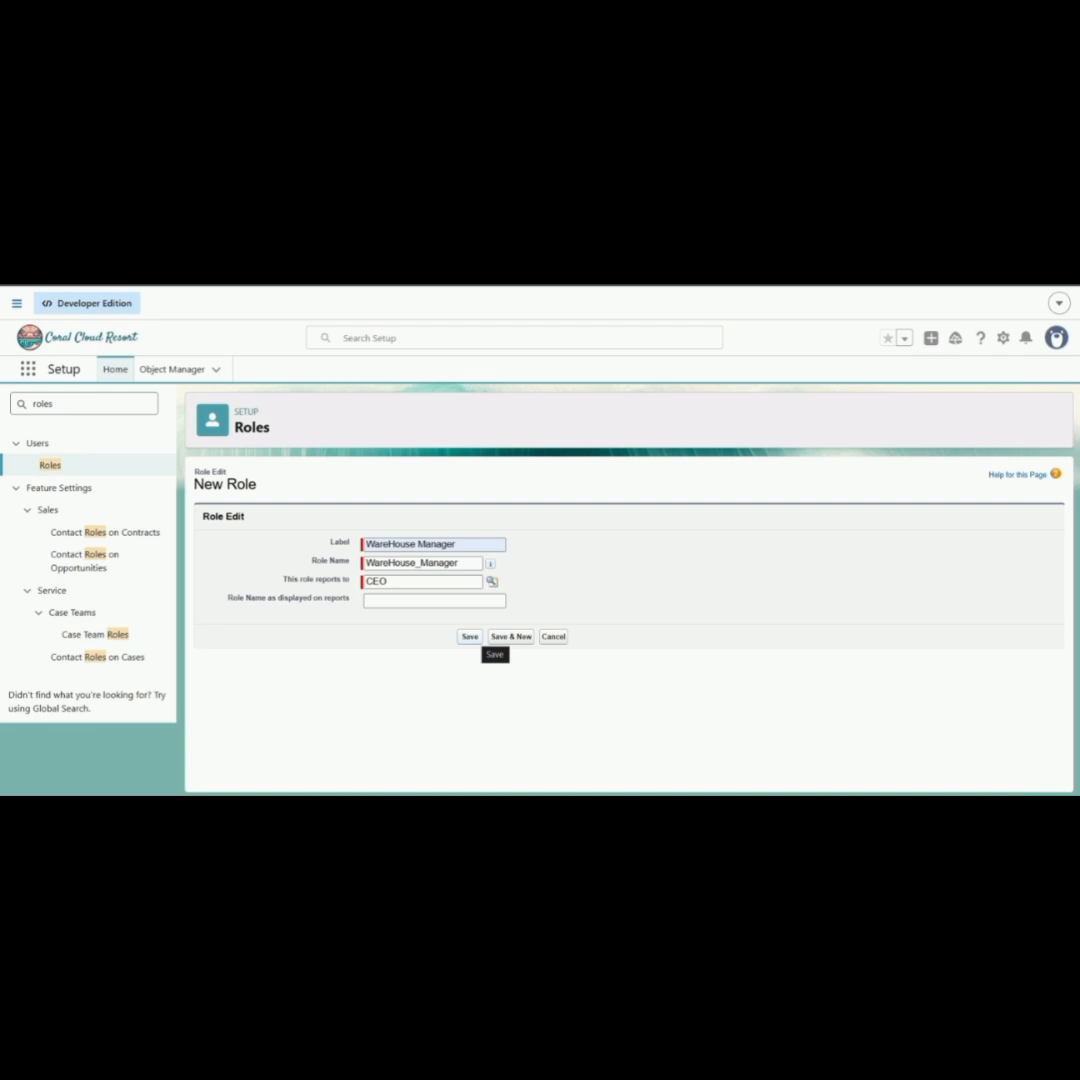
pyautogui.click(469, 636)
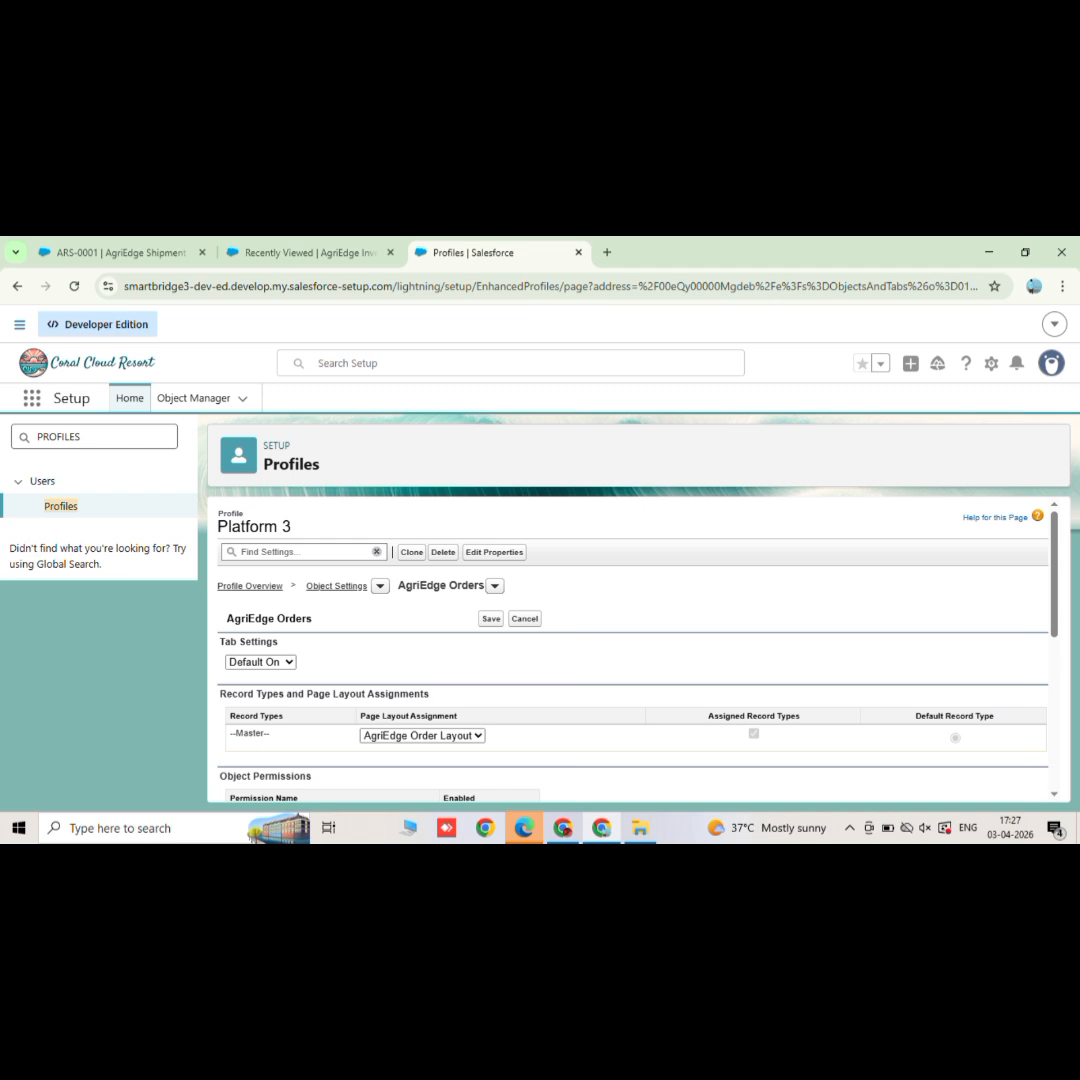
# - Review the AgriEdge Orders object settings and permissions of the Platform 3 profile
pyautogui.scroll(-1, 630, 650)
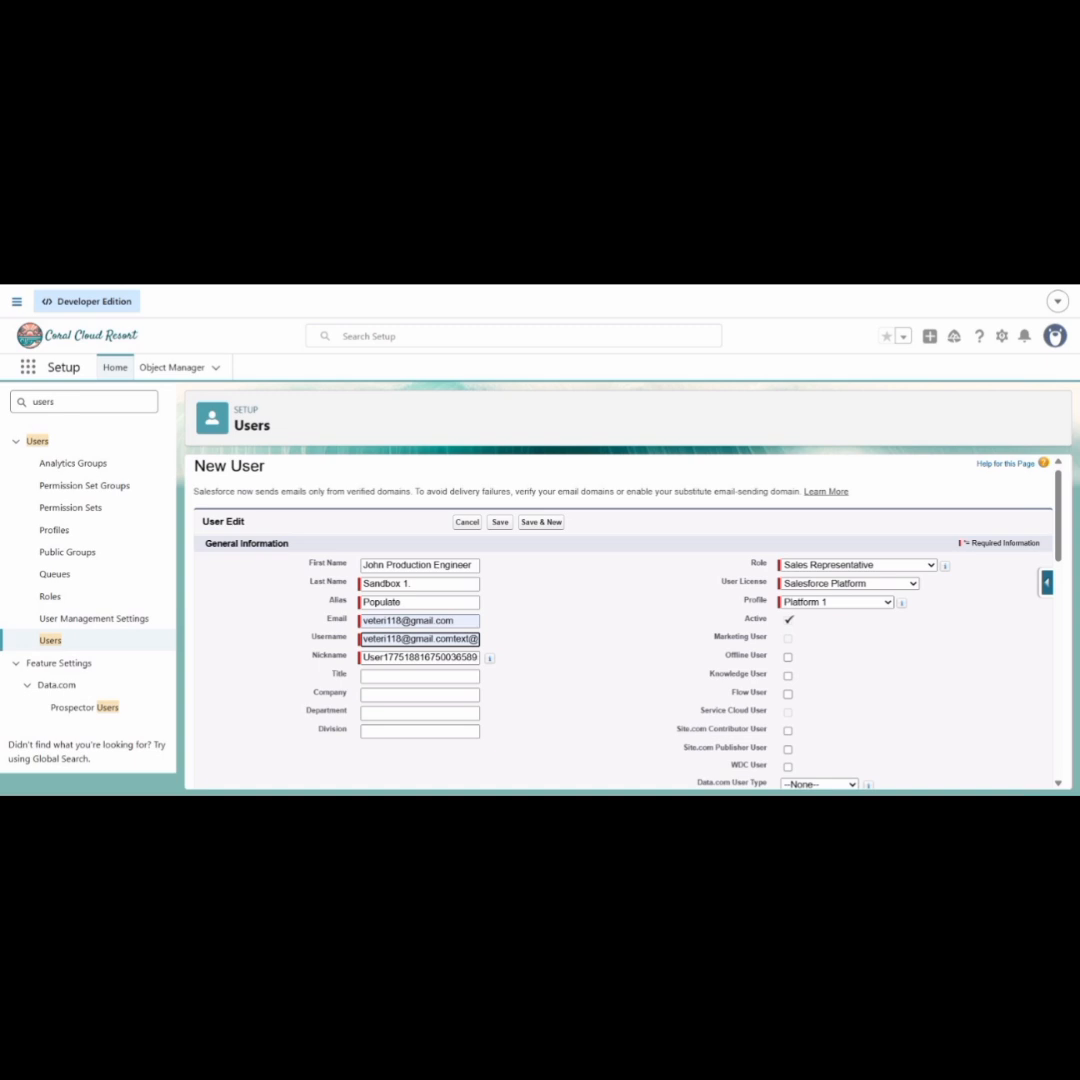
# - Review the new user forms for the Platform 1, Platform 2 and Platform 3 profiles, down to the locale and approver settings
pyautogui.scroll(-3, 620, 620)
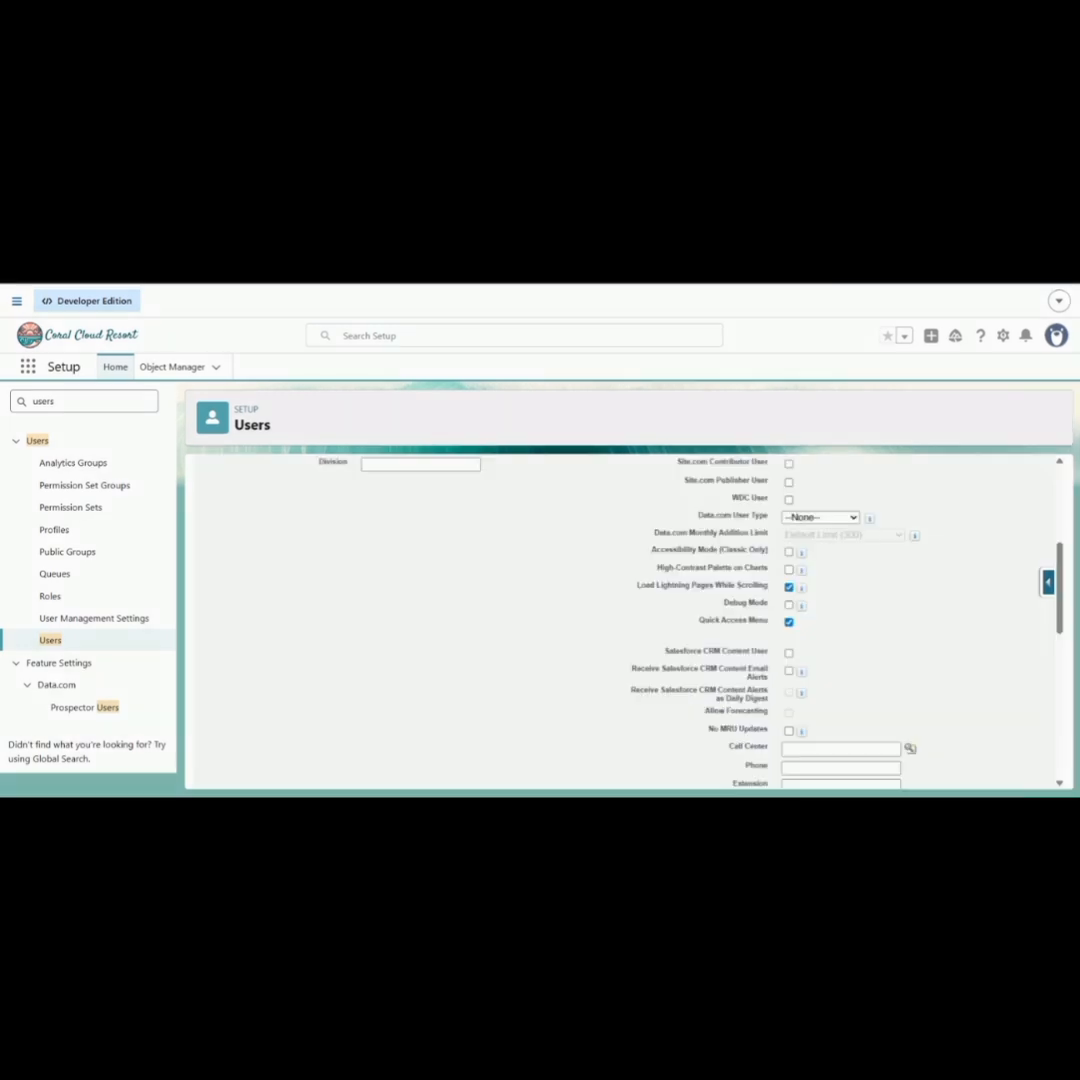
pyautogui.scroll(-5, 620, 620)
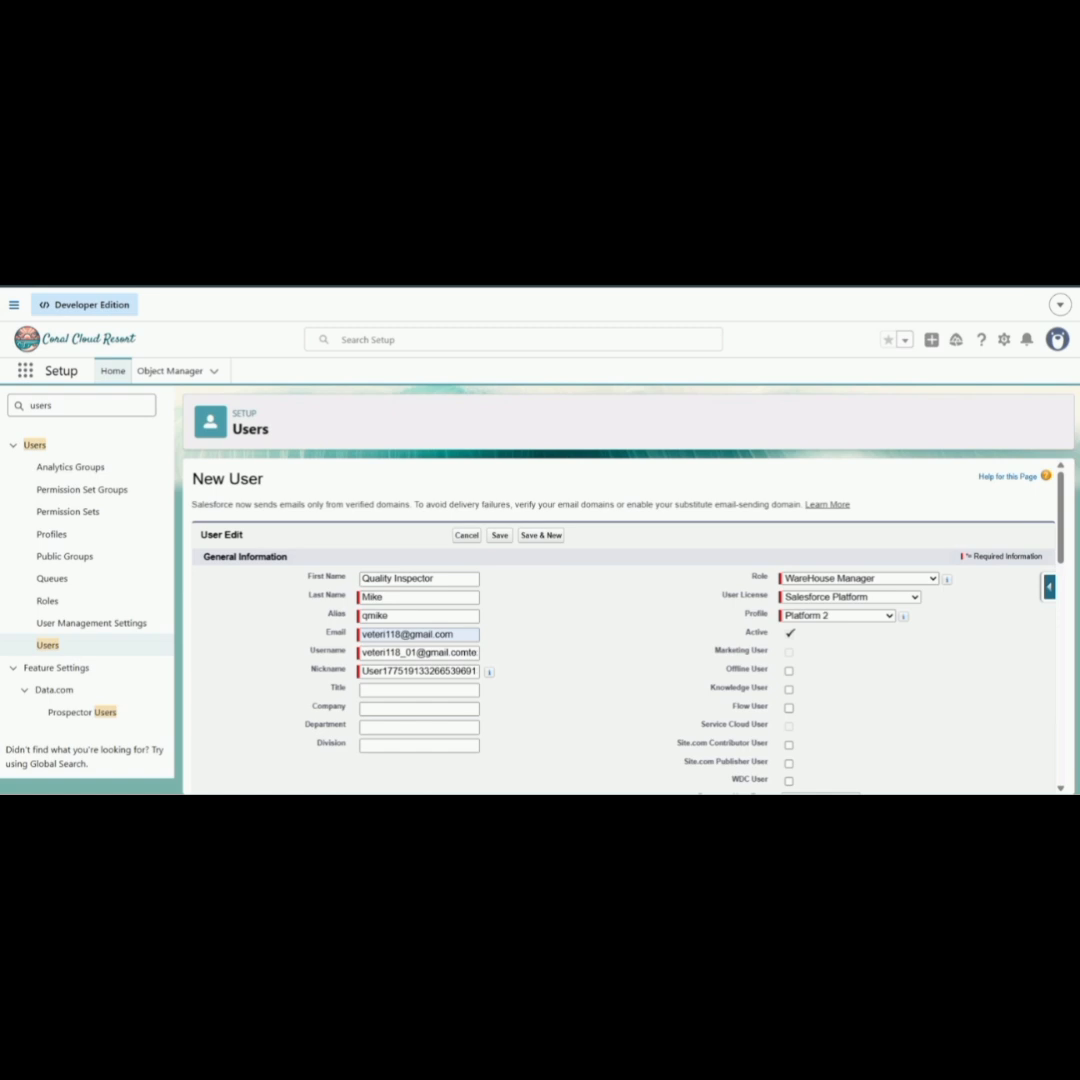
pyautogui.scroll(-8, 620, 626)
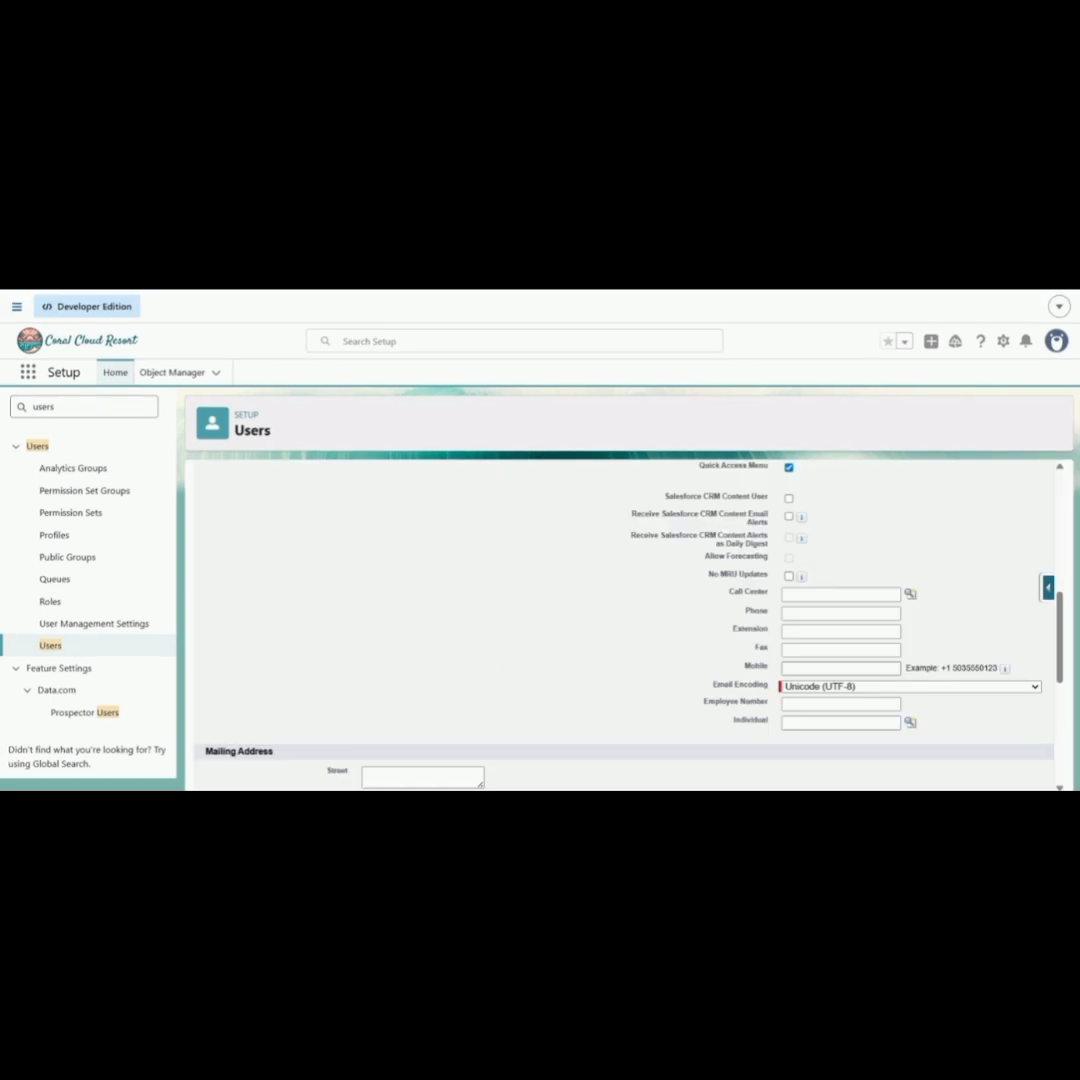
pyautogui.scroll(-10, 620, 620)
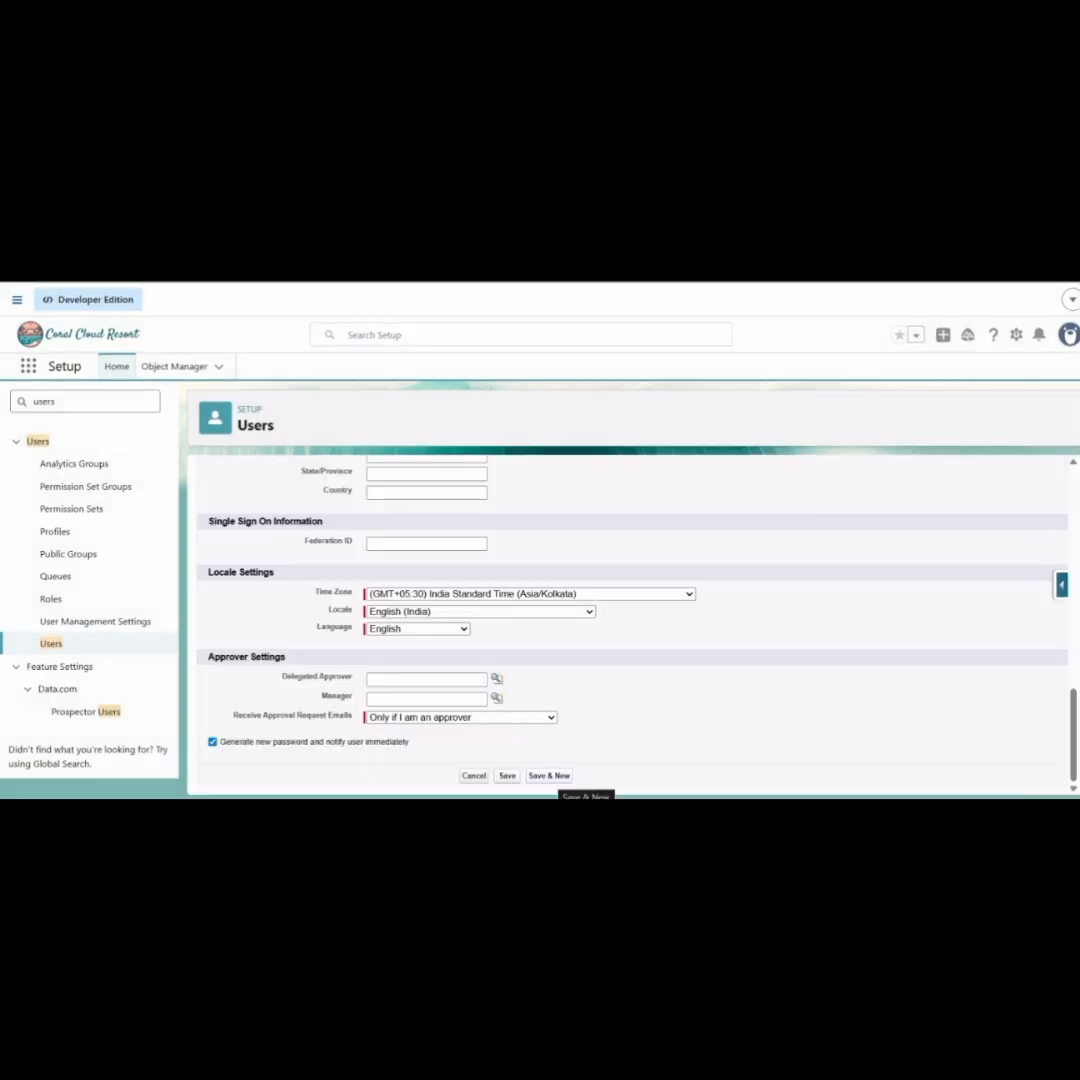
pyautogui.scroll(15, 620, 626)
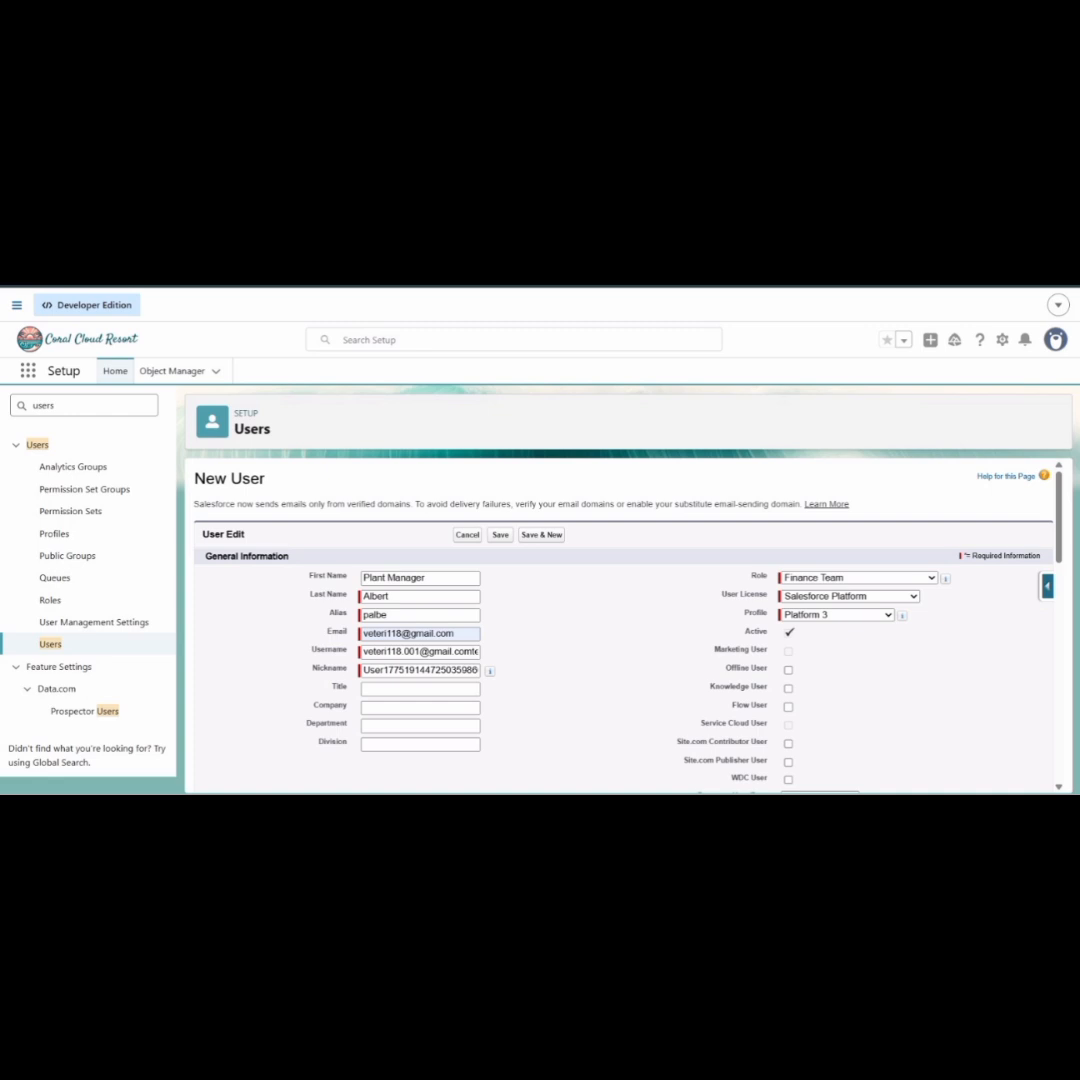
pyautogui.scroll(-10, 620, 620)
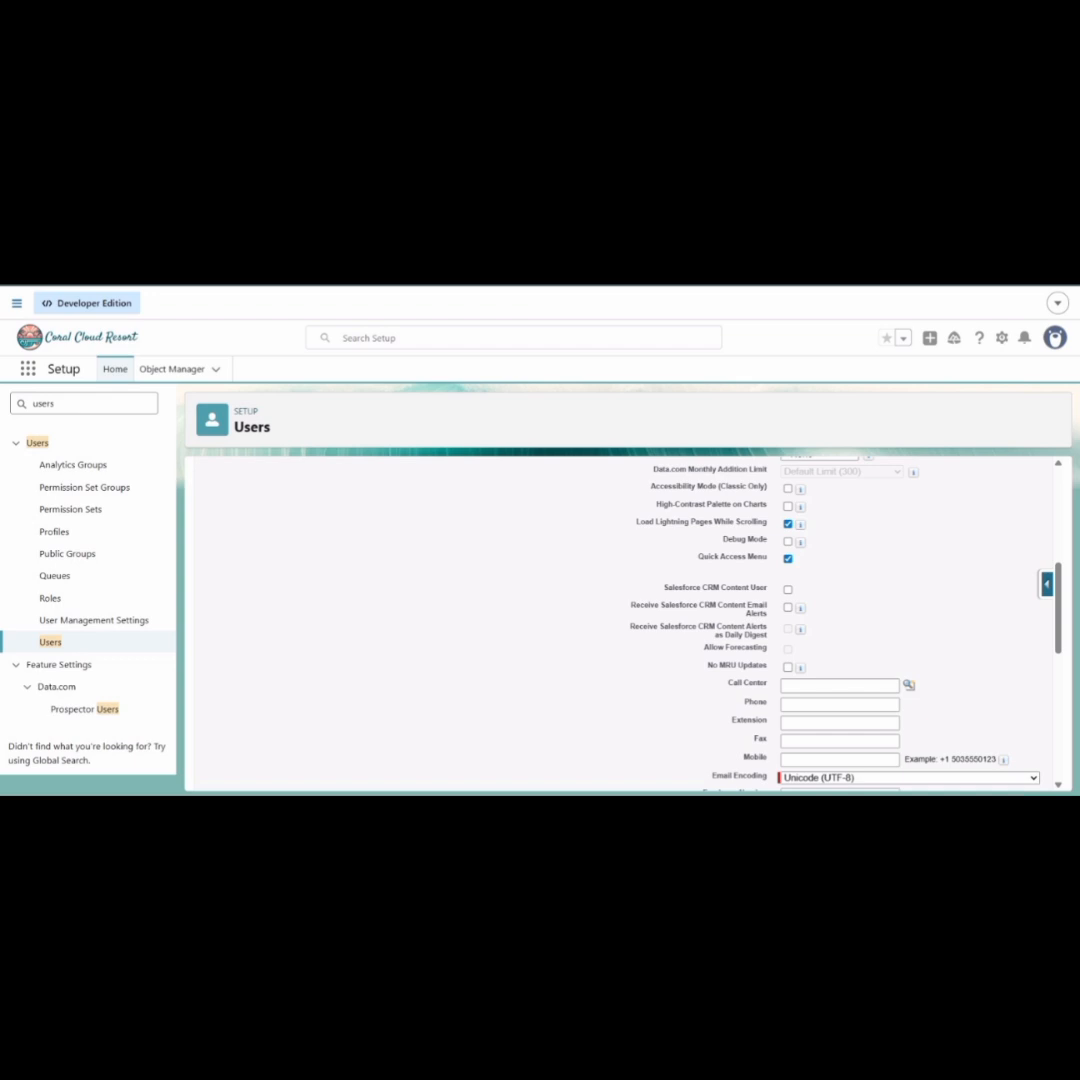
pyautogui.scroll(-10, 620, 620)
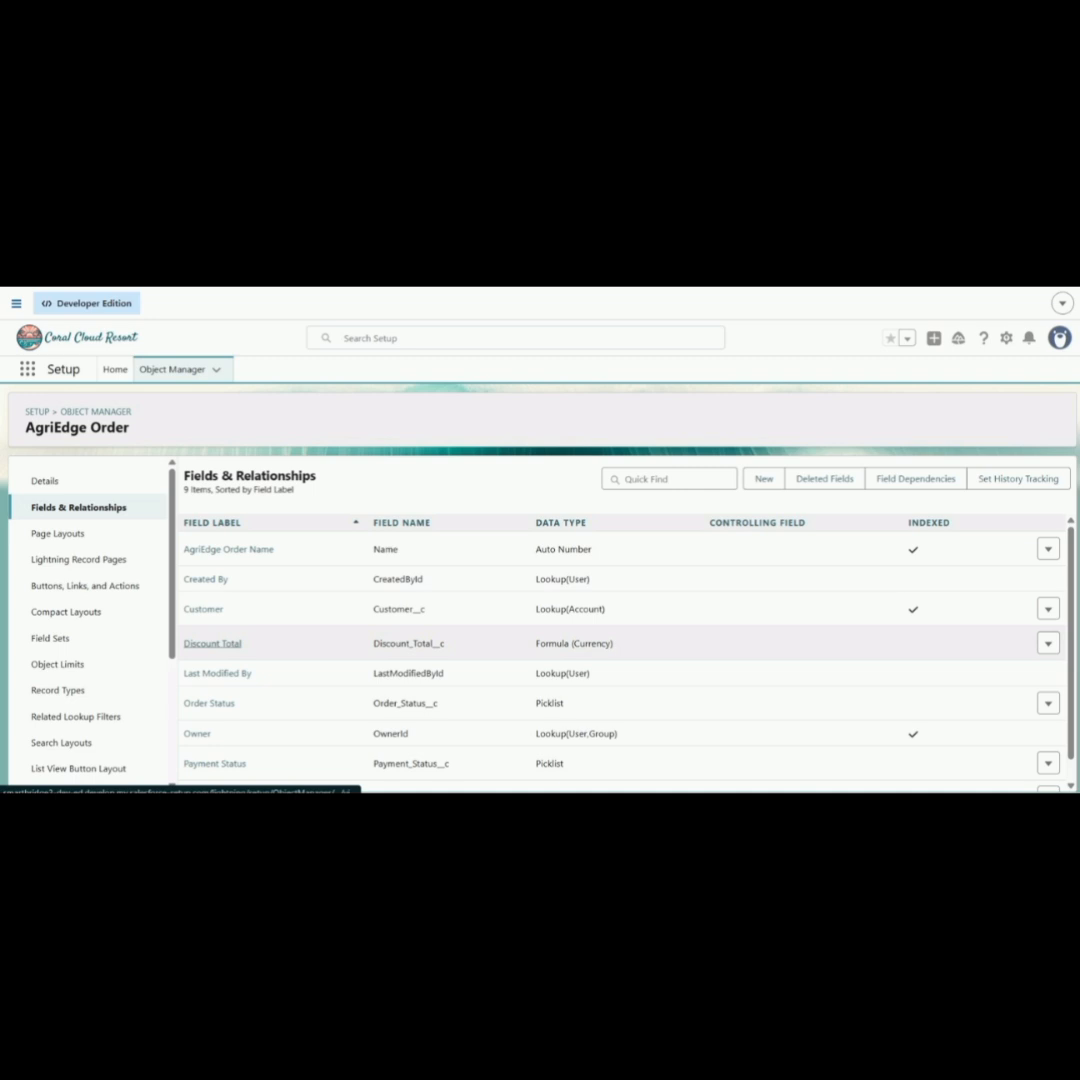
# - Hide AgriEdge Order's Discount Total field from the Platform 1 and Platform 2 profiles, and open its Total Amount field
pyautogui.click(212, 643)
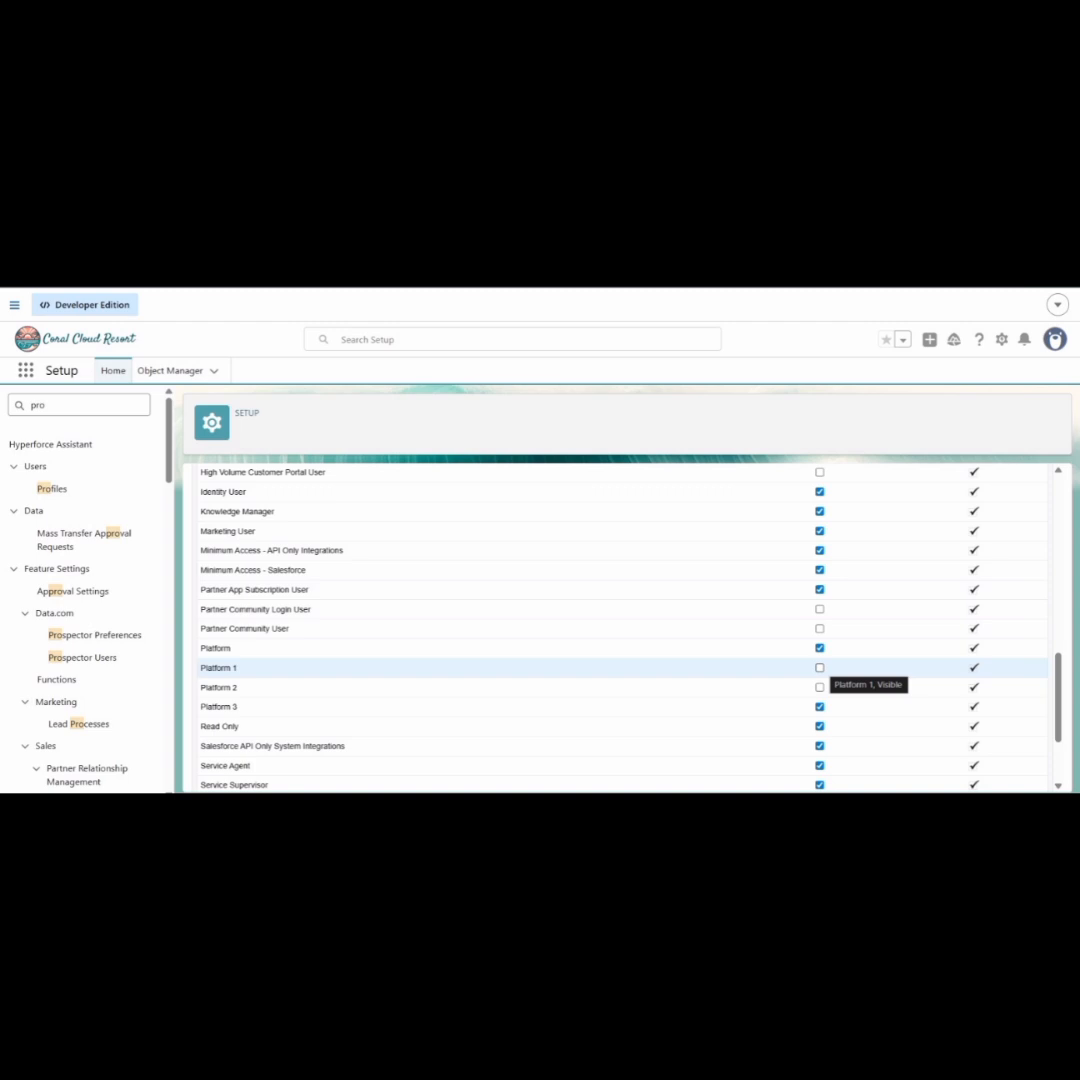
pyautogui.scroll(10, 822, 670)
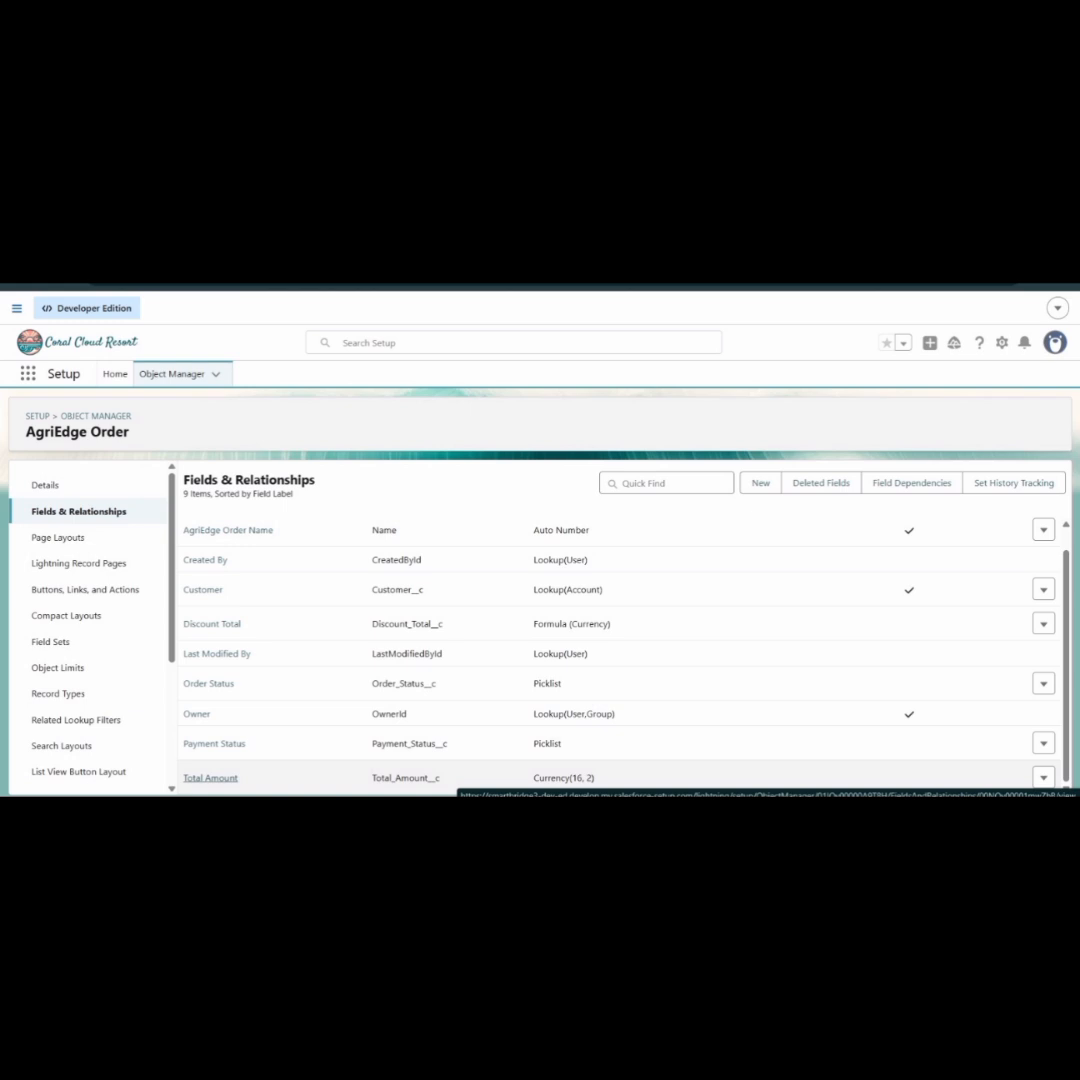
pyautogui.click(210, 777)
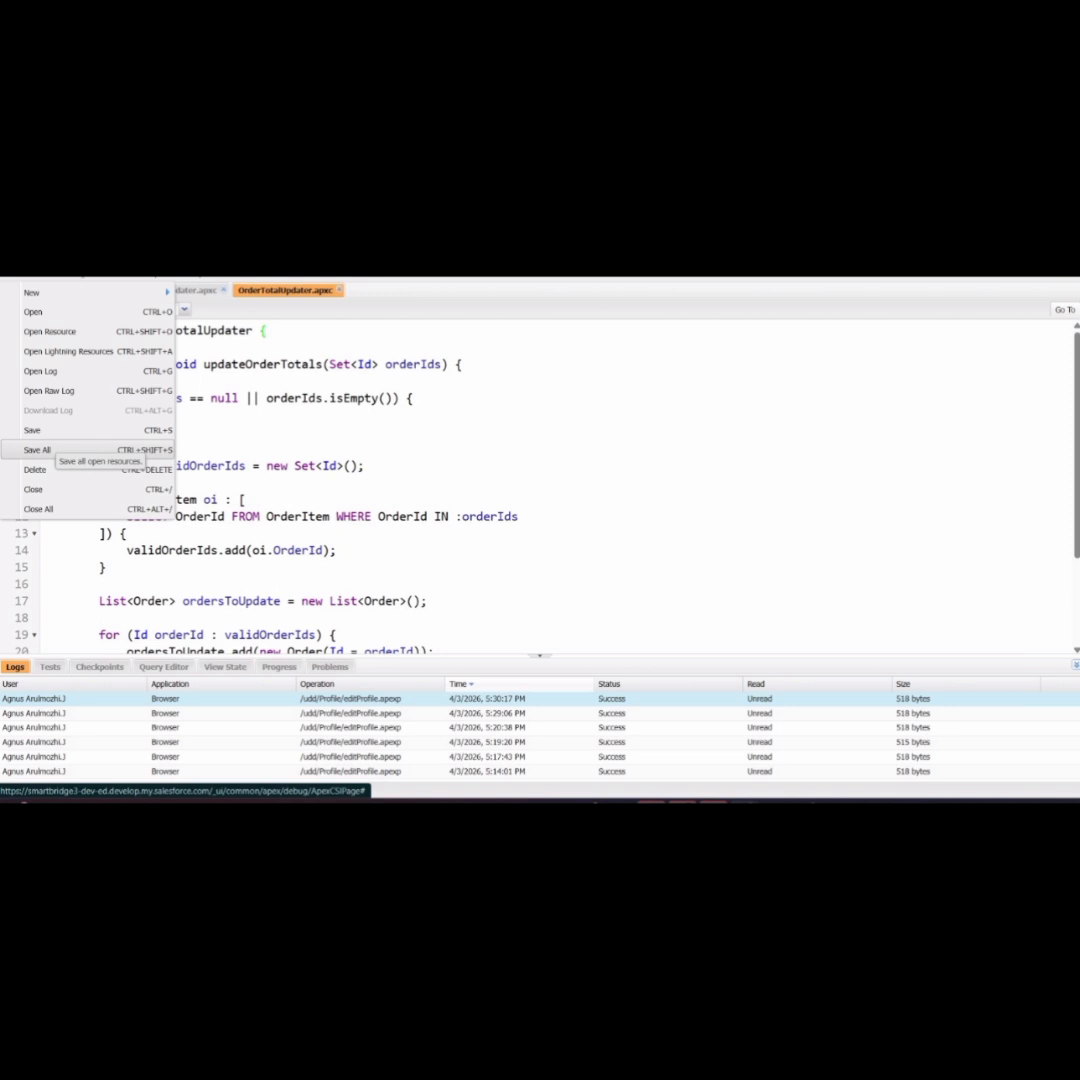
# - Save all open Apex resources, including the OrderTotalUpdater class
pyautogui.click(37, 450)
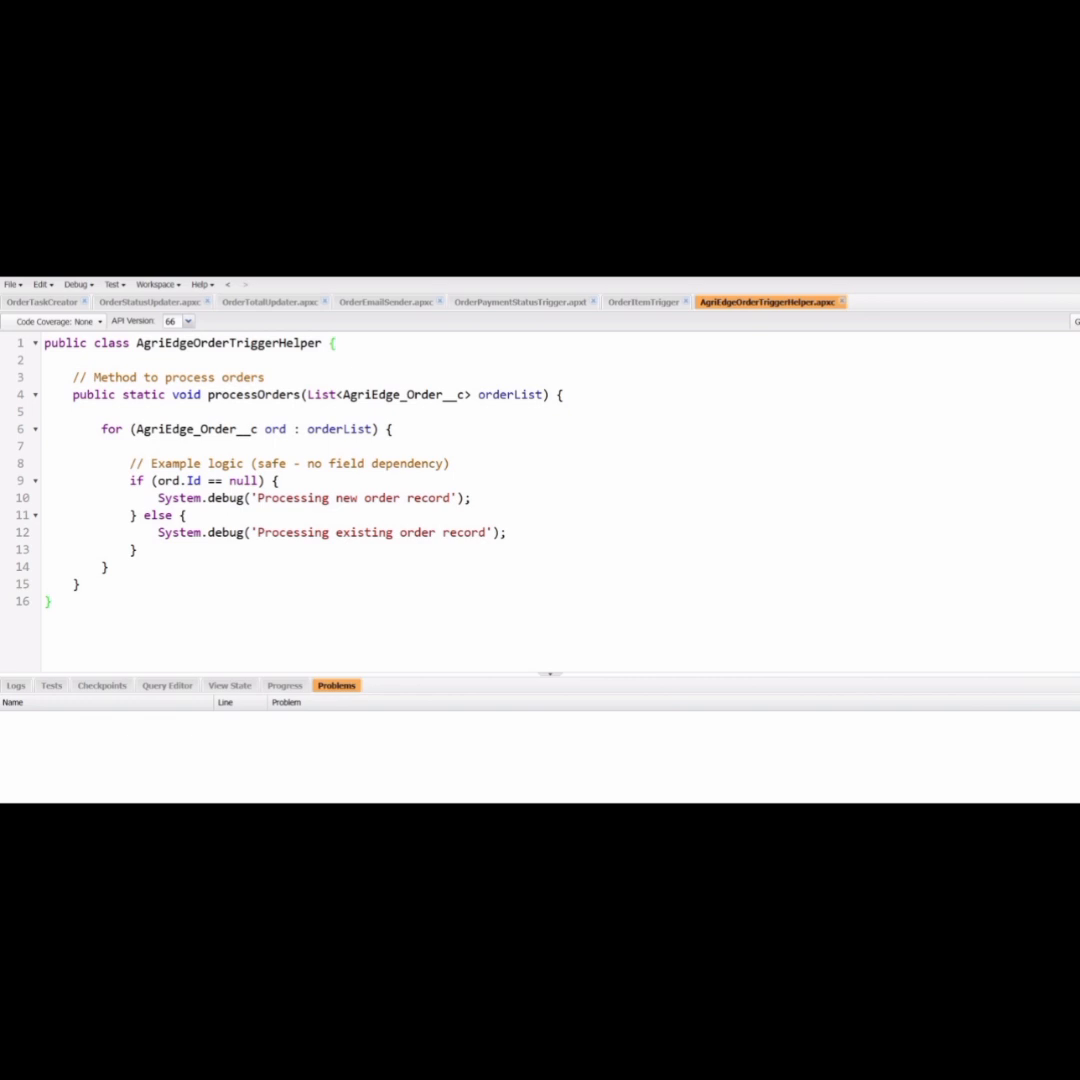
# - Create the AgriEdgeOrderShipmentHelper Apex class and the AgriEdgeOrderTrigger trigger on AgriEdge_Order__c
pyautogui.click(12, 284)
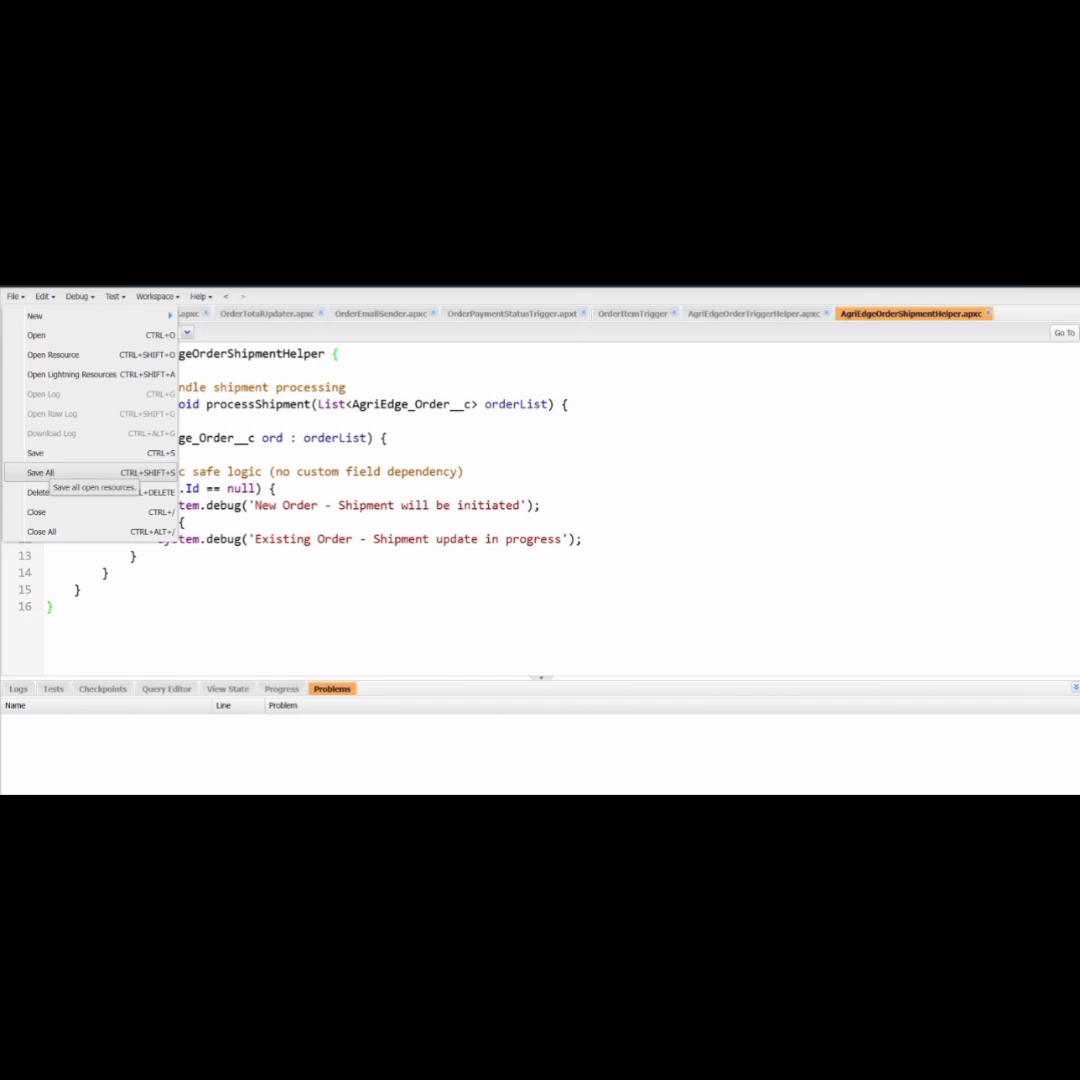
pyautogui.moveTo(35, 316)
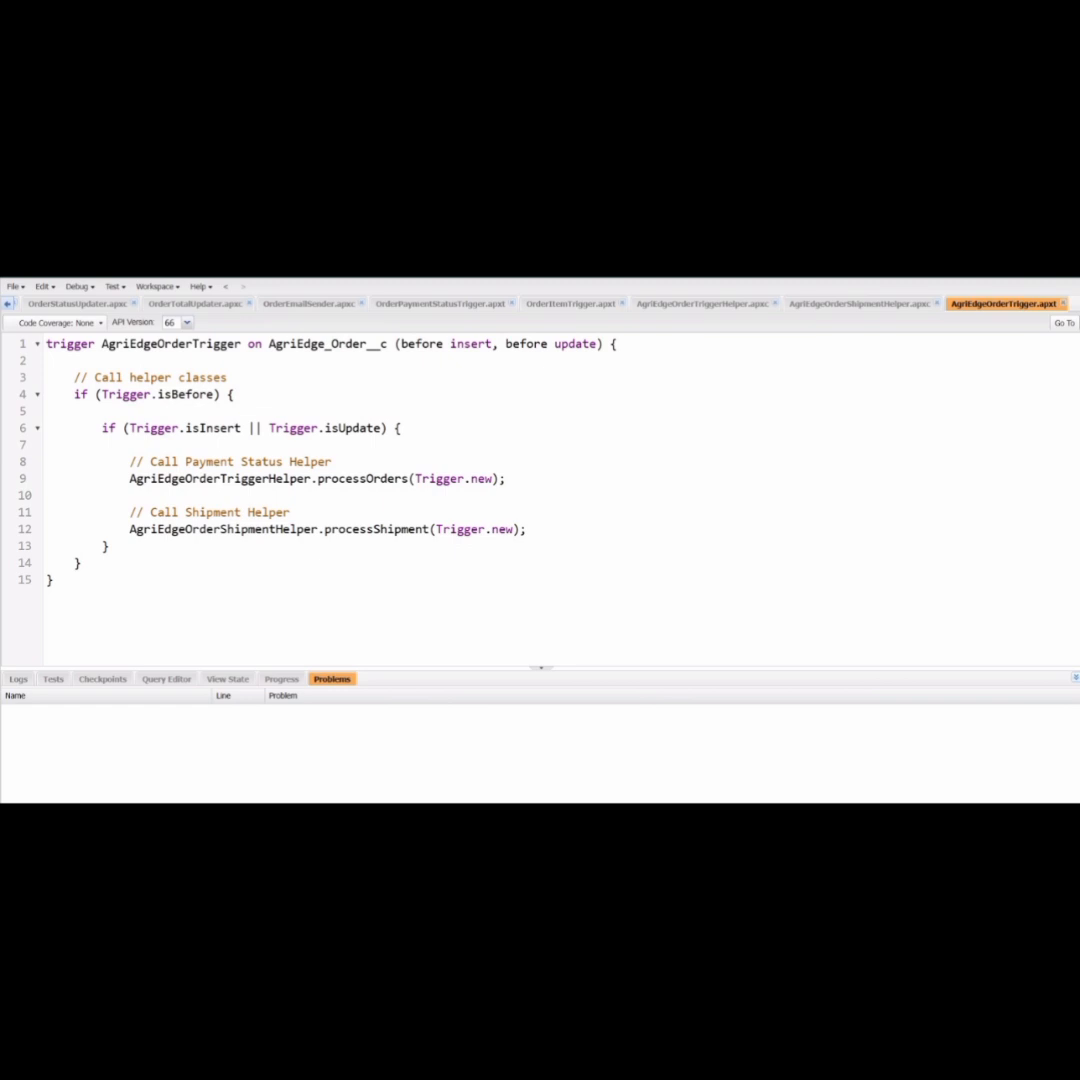
pyautogui.click(14, 286)
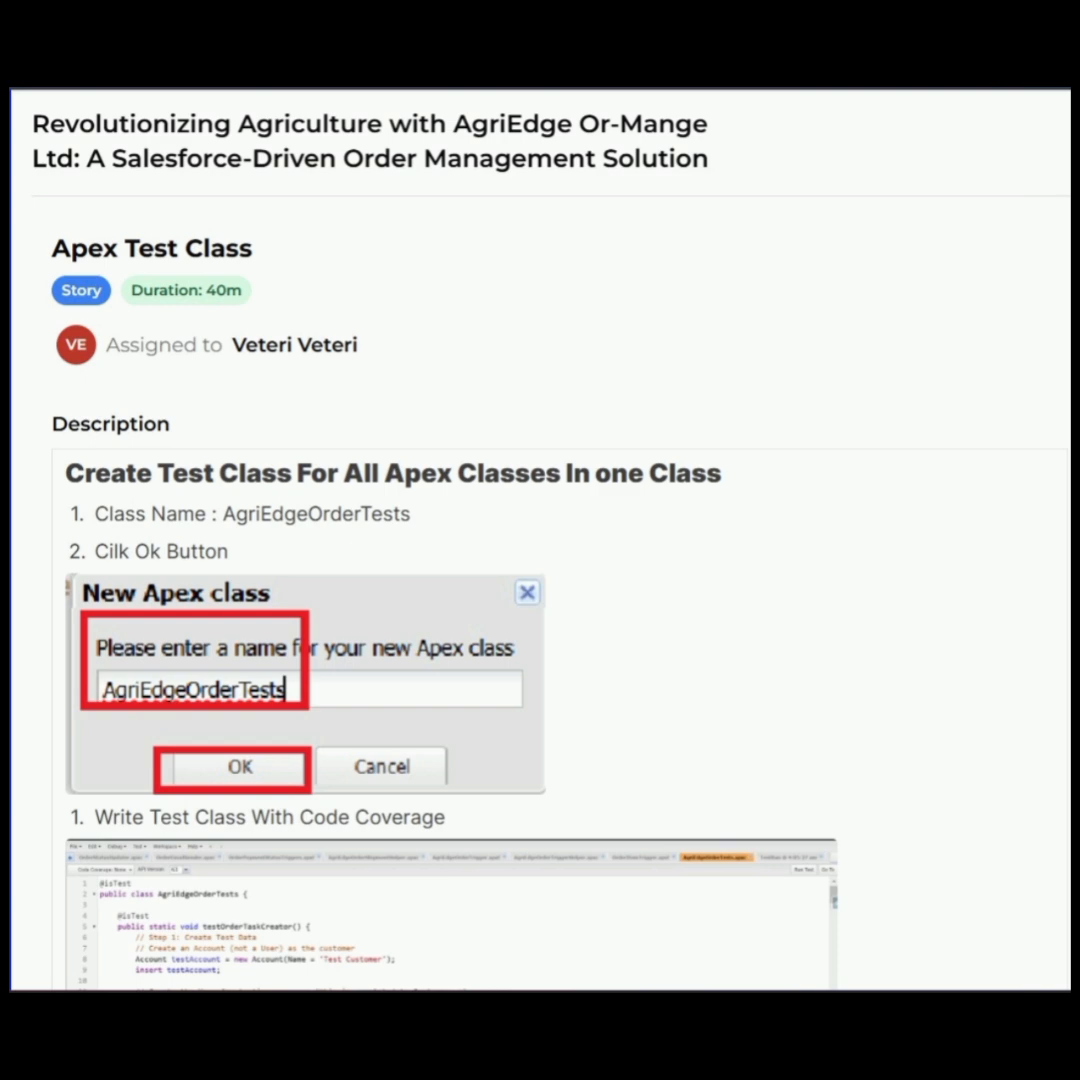
# - Read the Apex Test Class story's instructions for creating and running the AgriEdgeOrderTests class
pyautogui.scroll(-8, 540, 600)
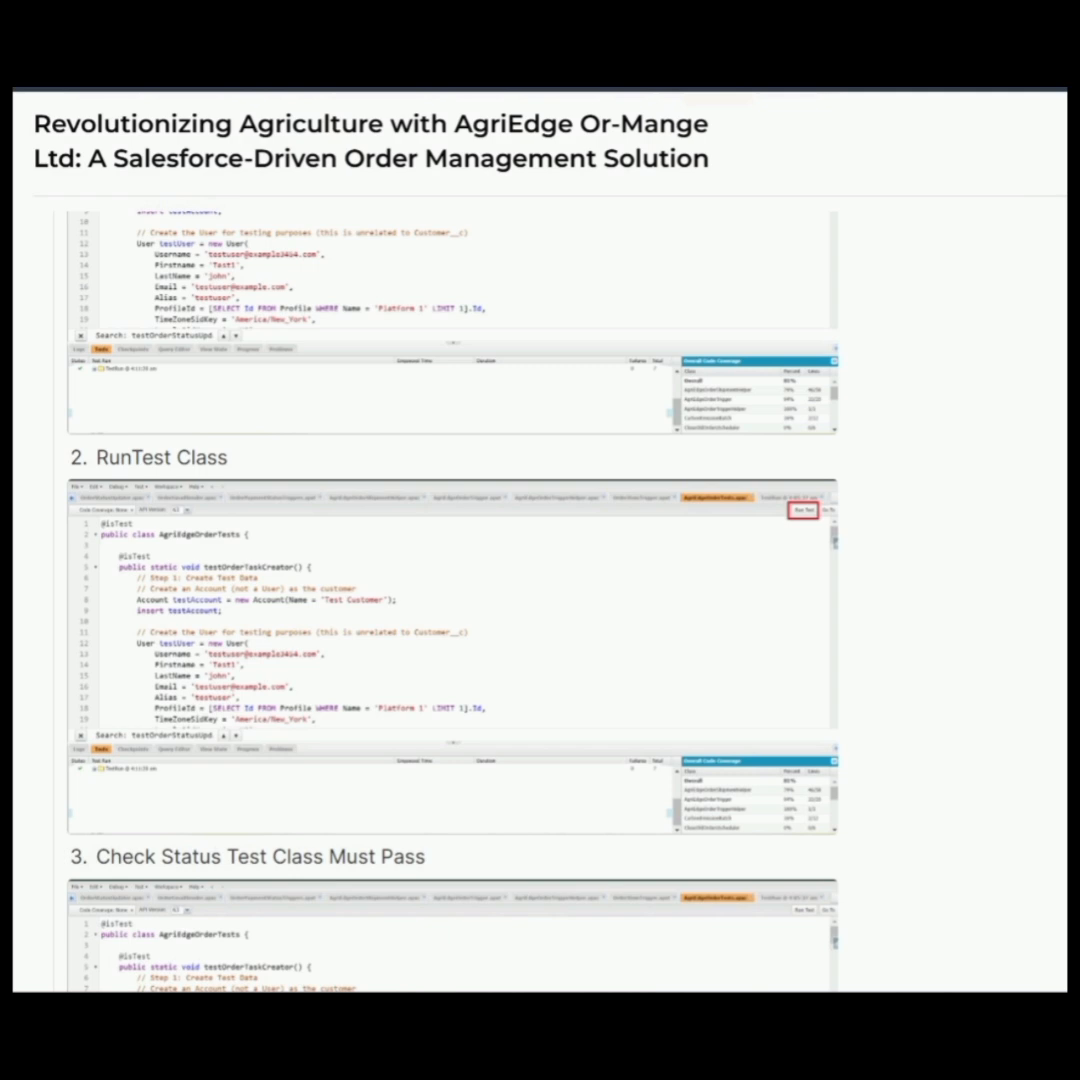
pyautogui.scroll(-7, 540, 600)
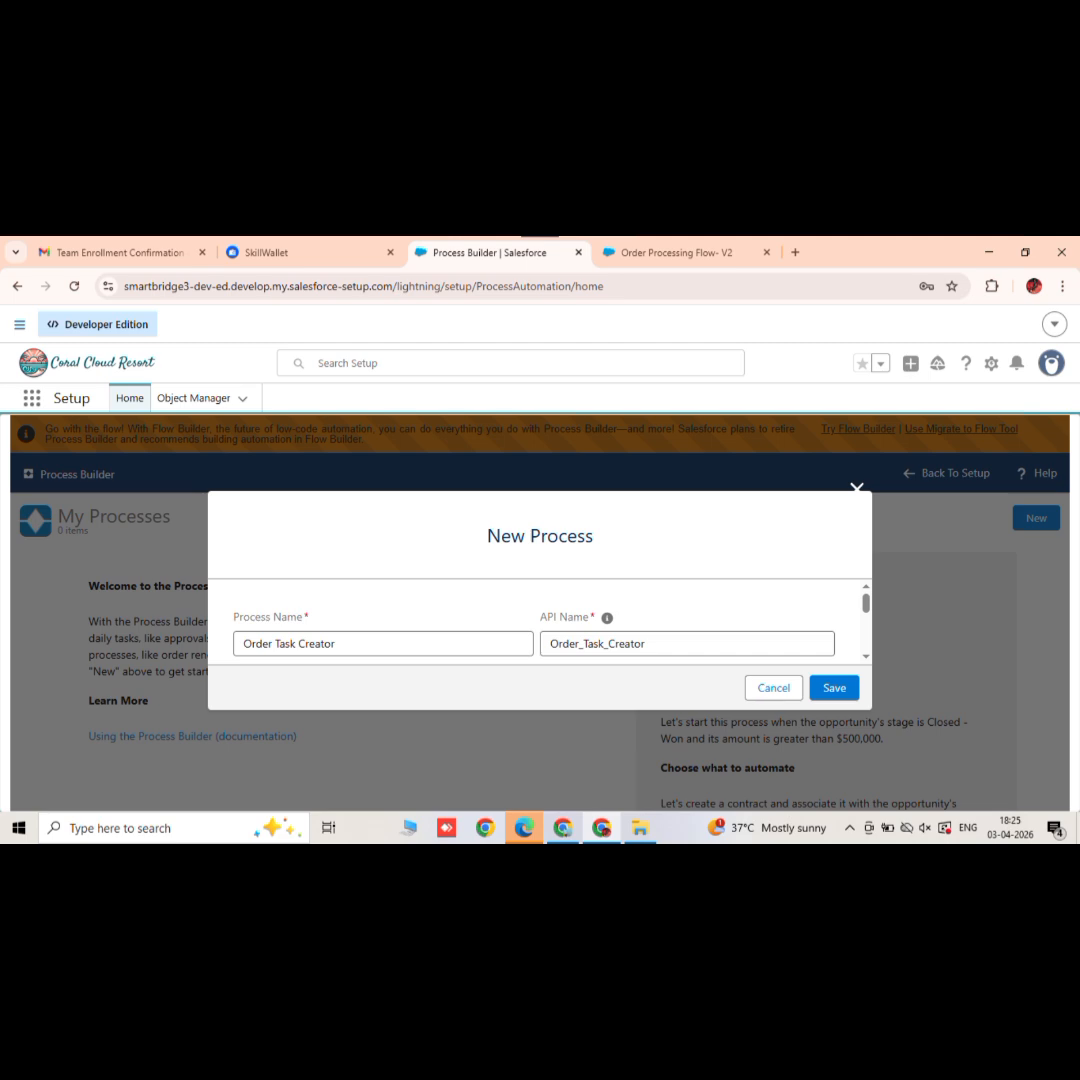
# - Check the start condition of the new Order Task Creator process
pyautogui.scroll(-5, 540, 620)
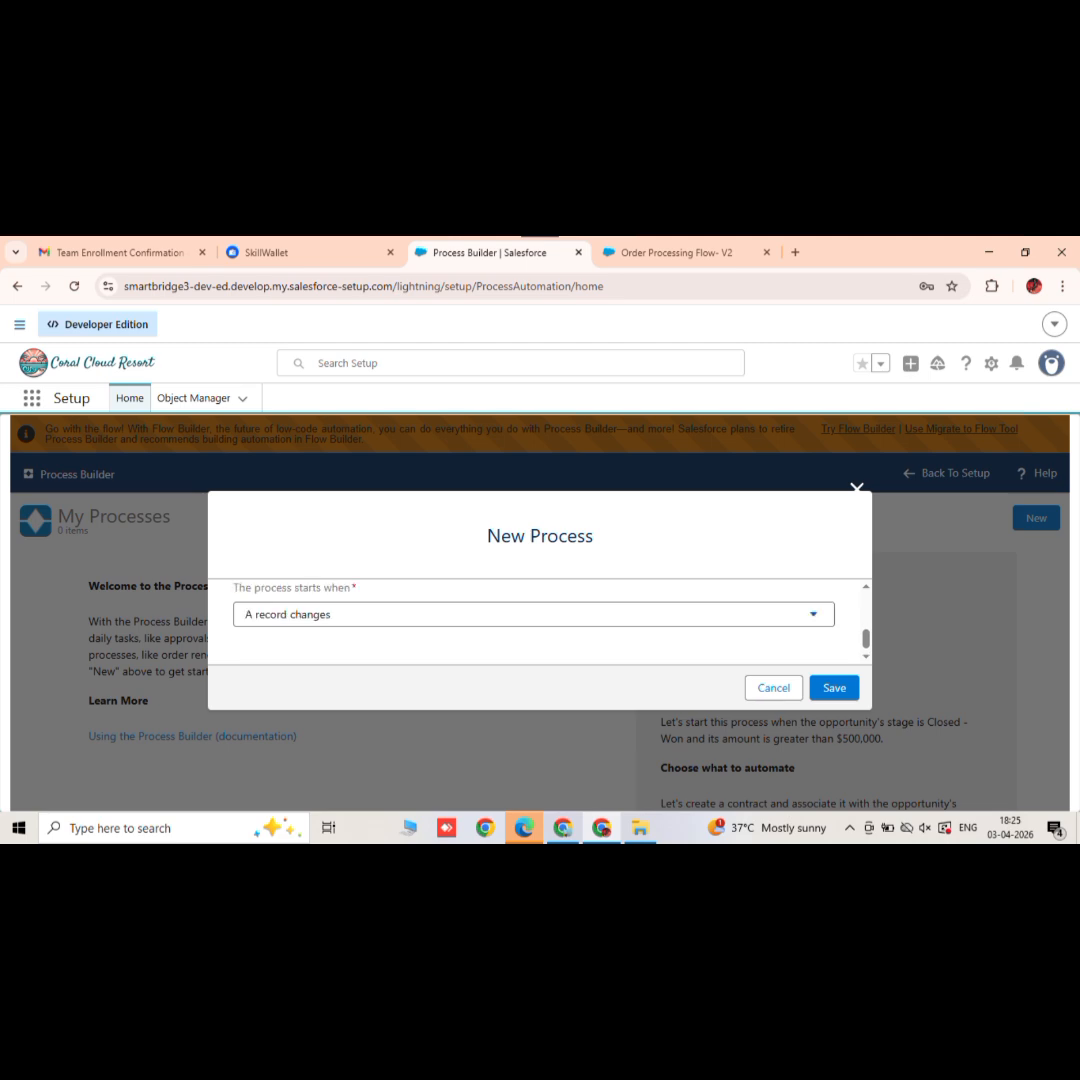